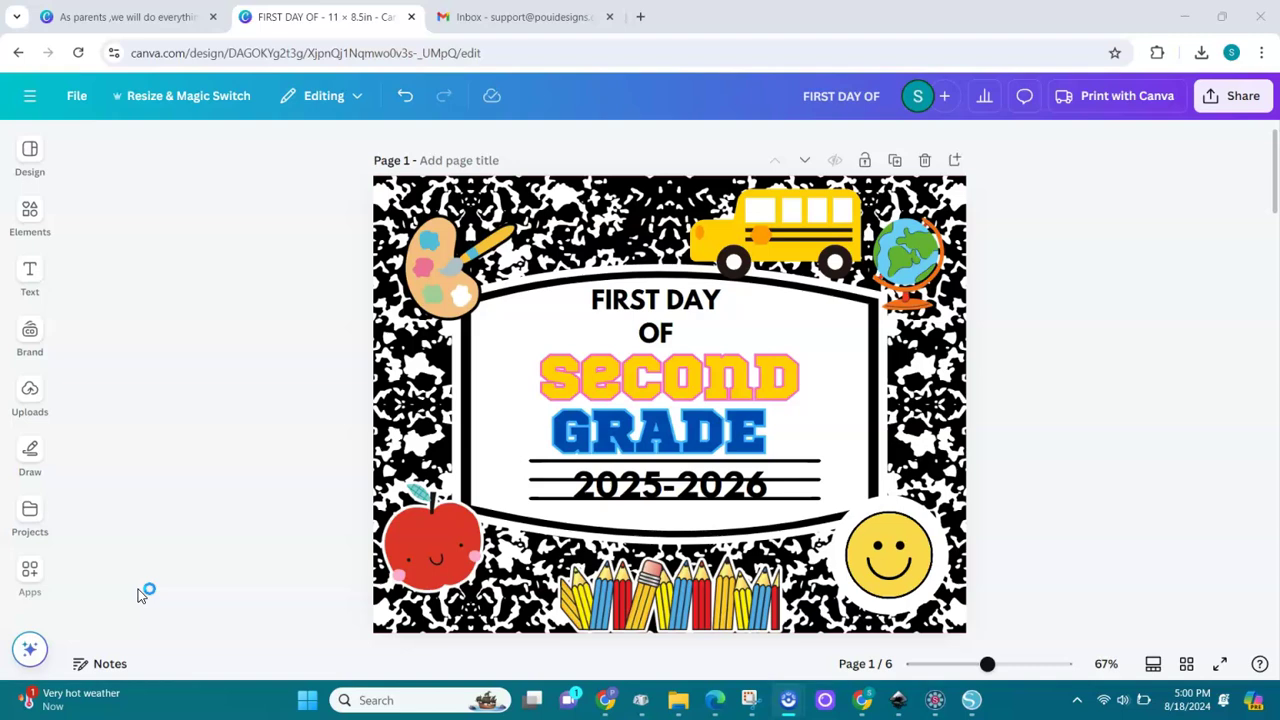
- Preview all design pages side by side, then return to single-page editing
click(226, 489)
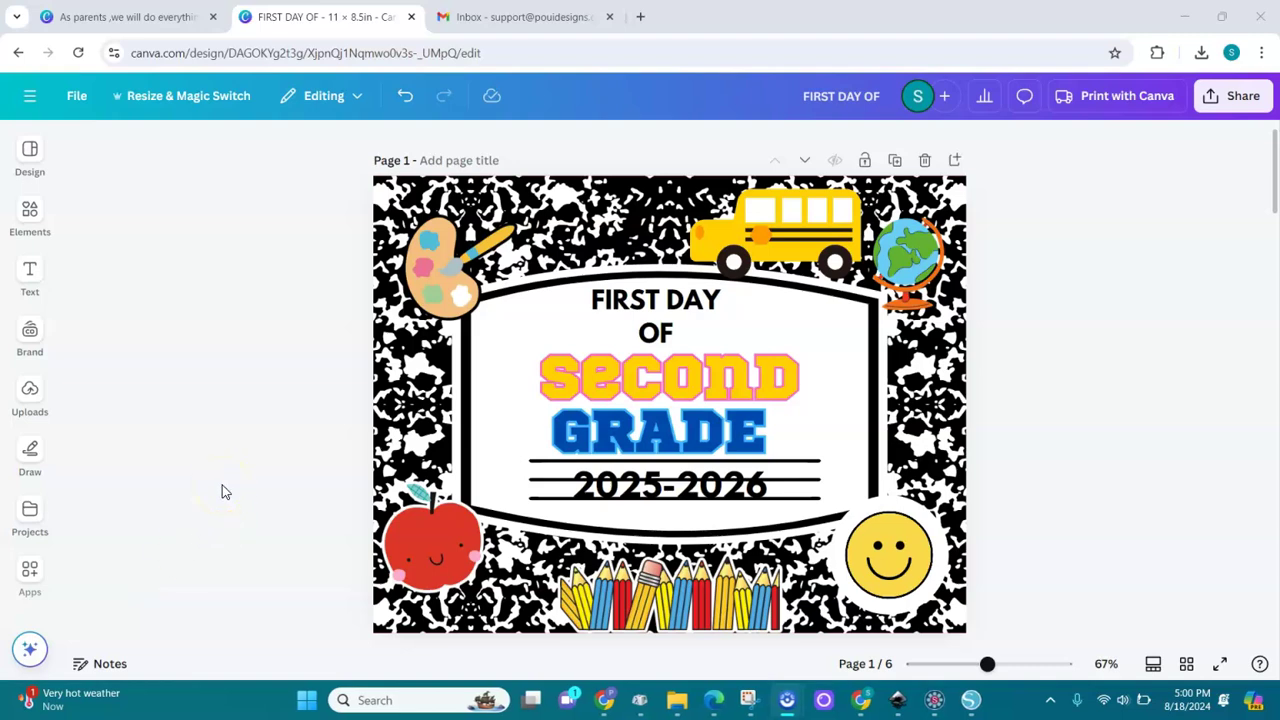
click(605, 228)
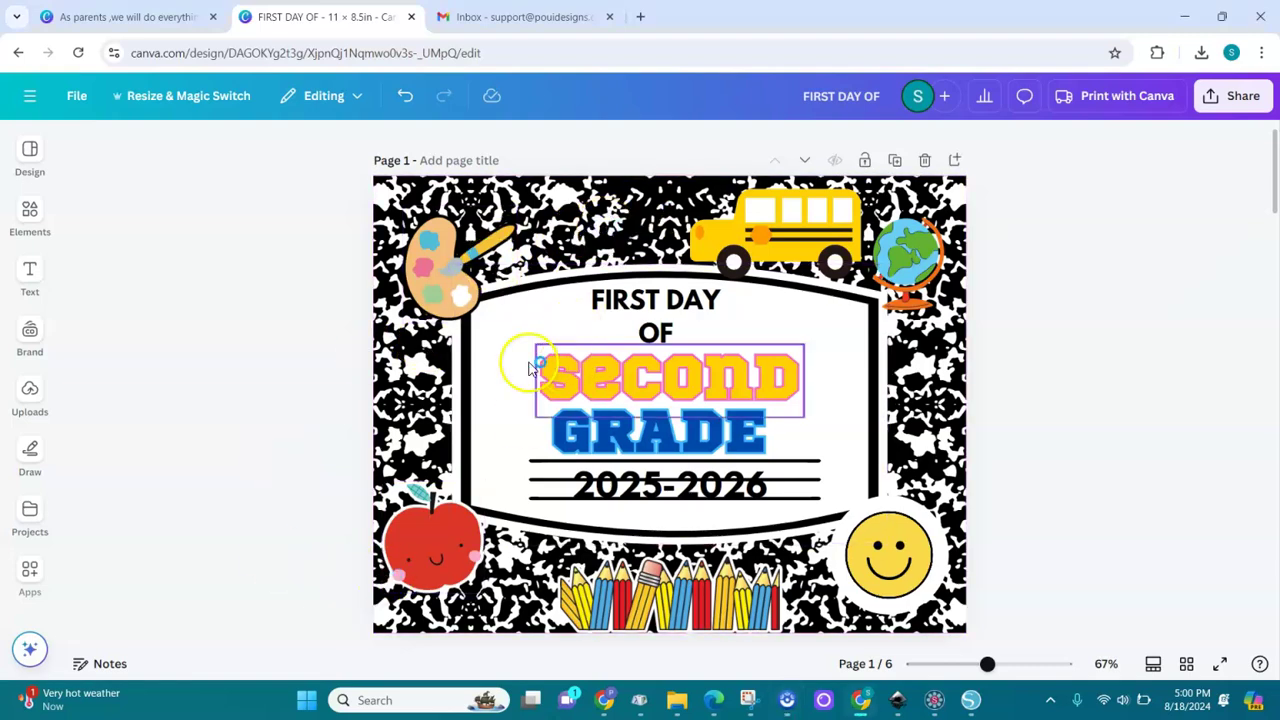
click(464, 381)
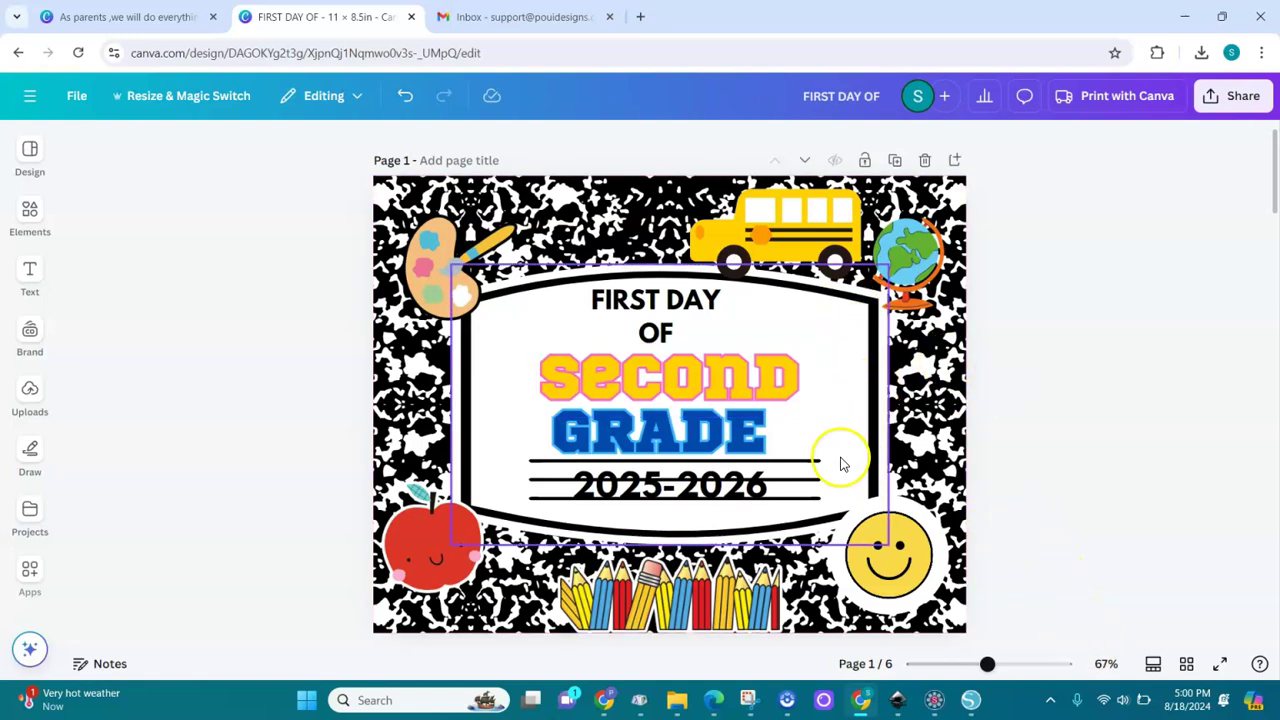
click(1187, 665)
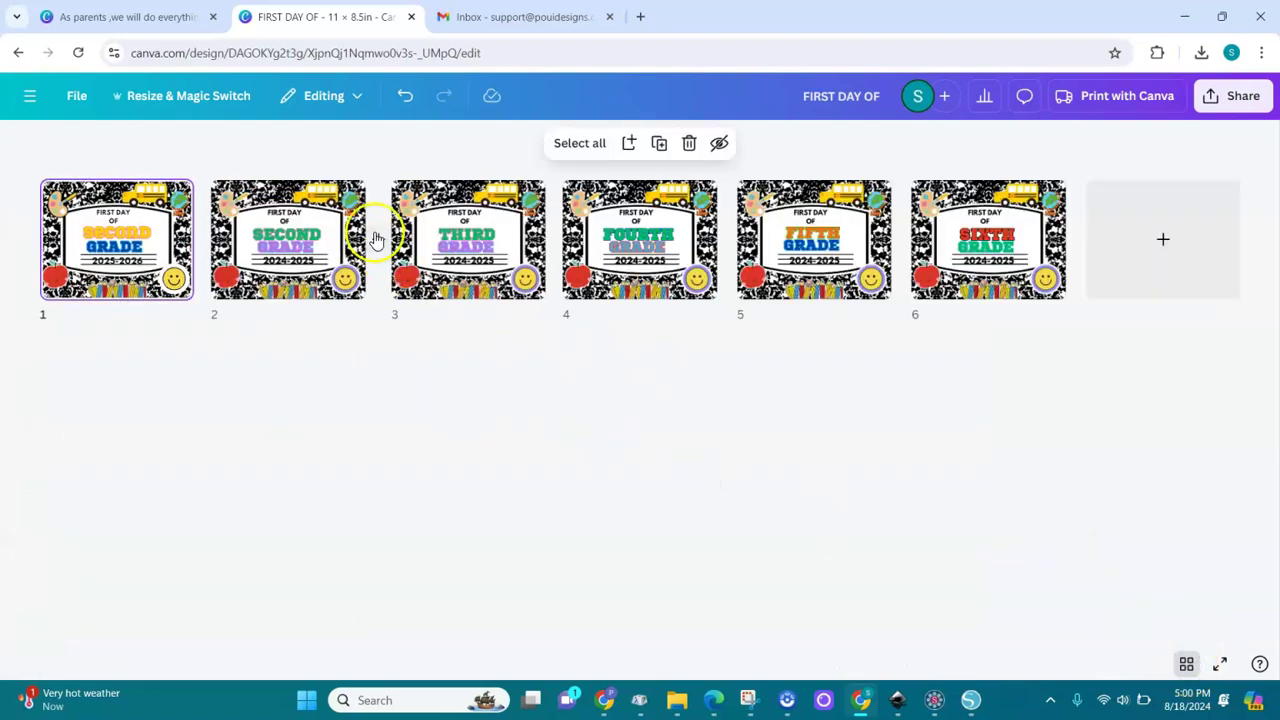
click(1186, 670)
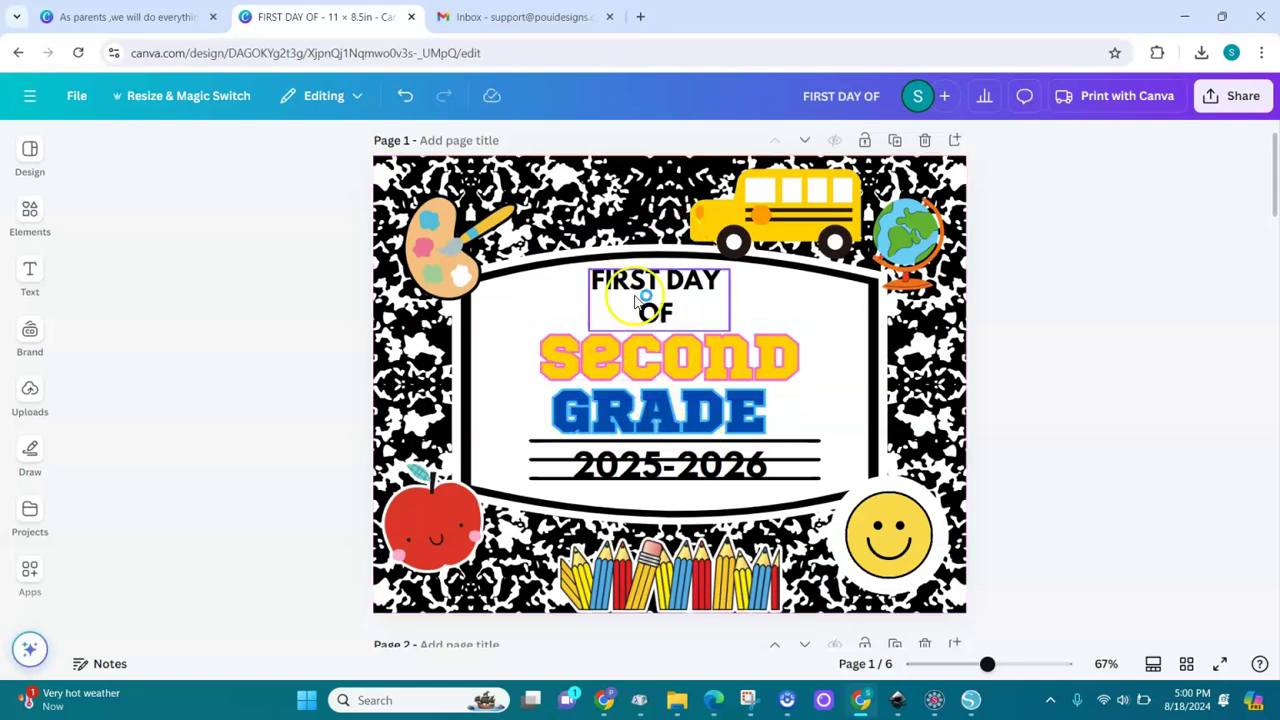
- Set the FIRST DAY OF heading in the Horizon font and widen its text box
click(668, 290)
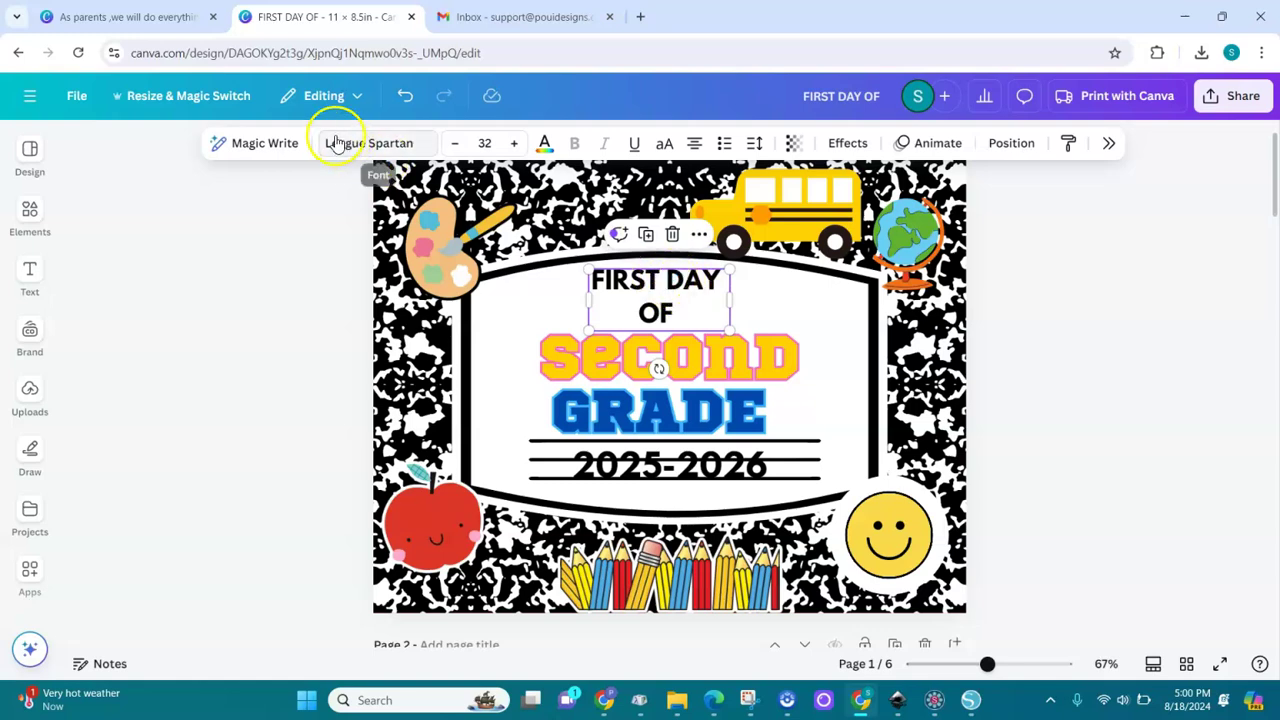
click(372, 145)
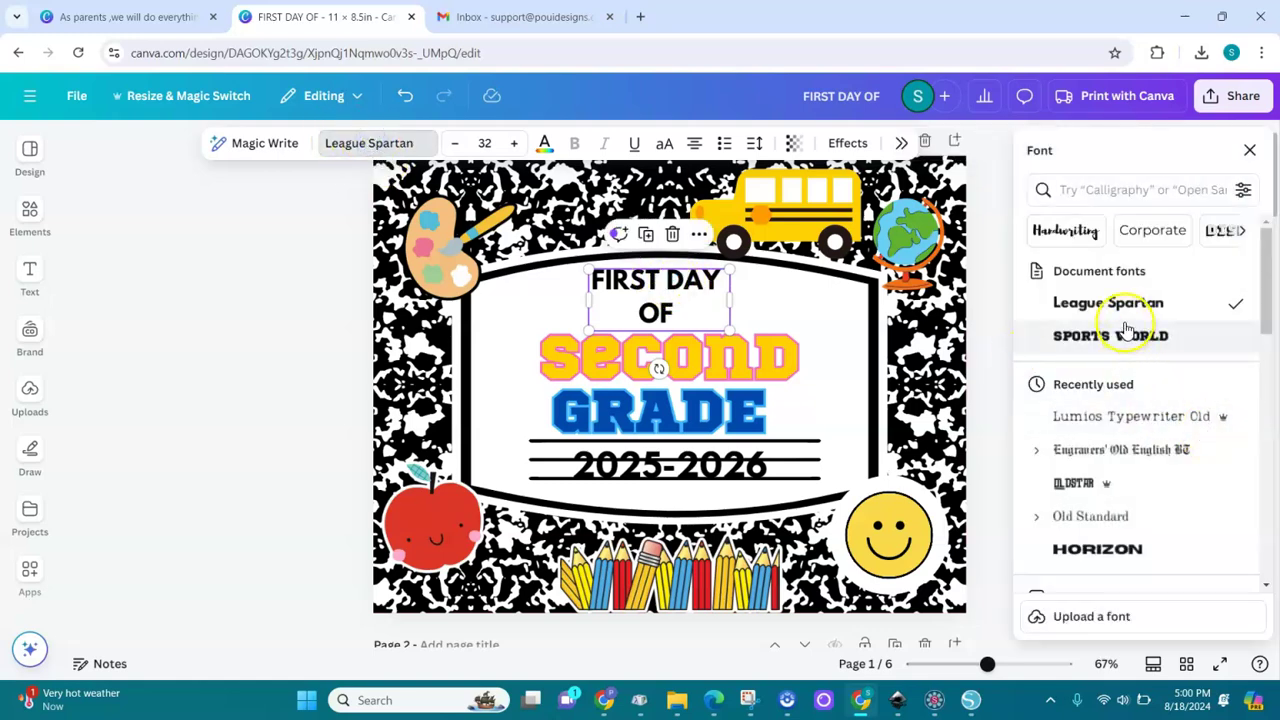
click(1103, 549)
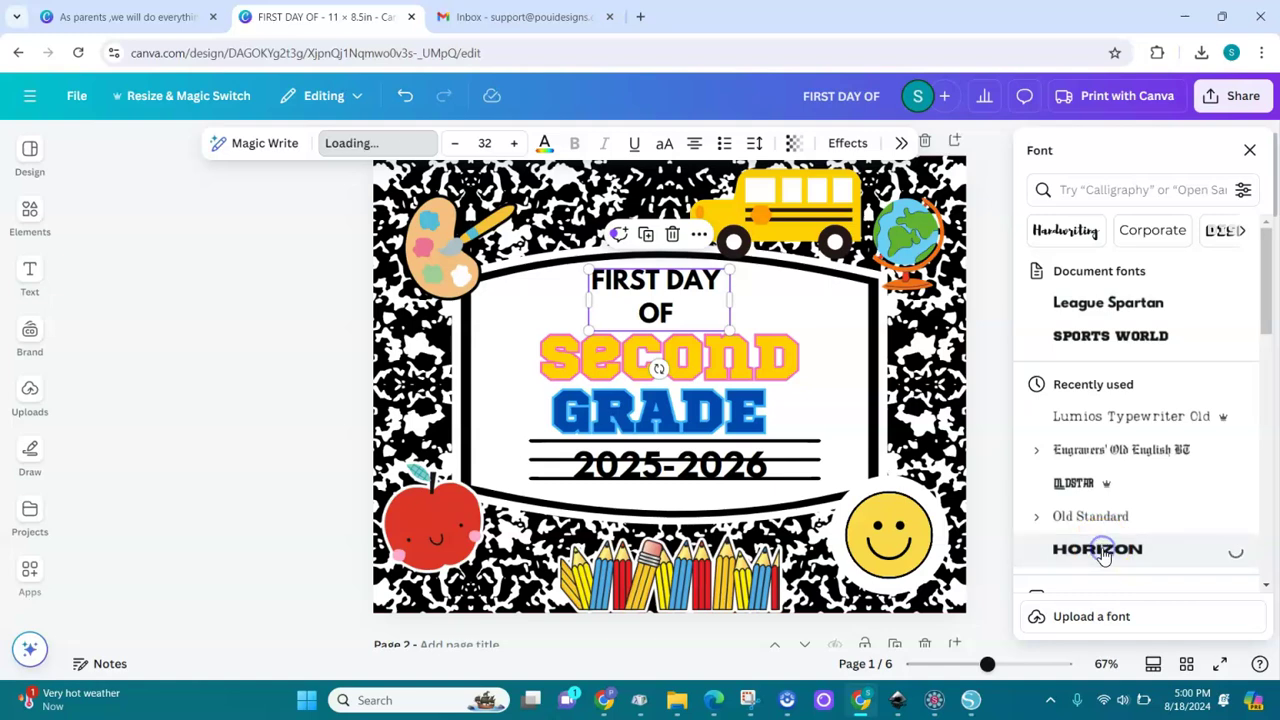
click(734, 319)
drag(732, 318, 716, 285)
- Replace the word 'second' with 'FIRST' on the sign
click(727, 351)
double_click(729, 351)
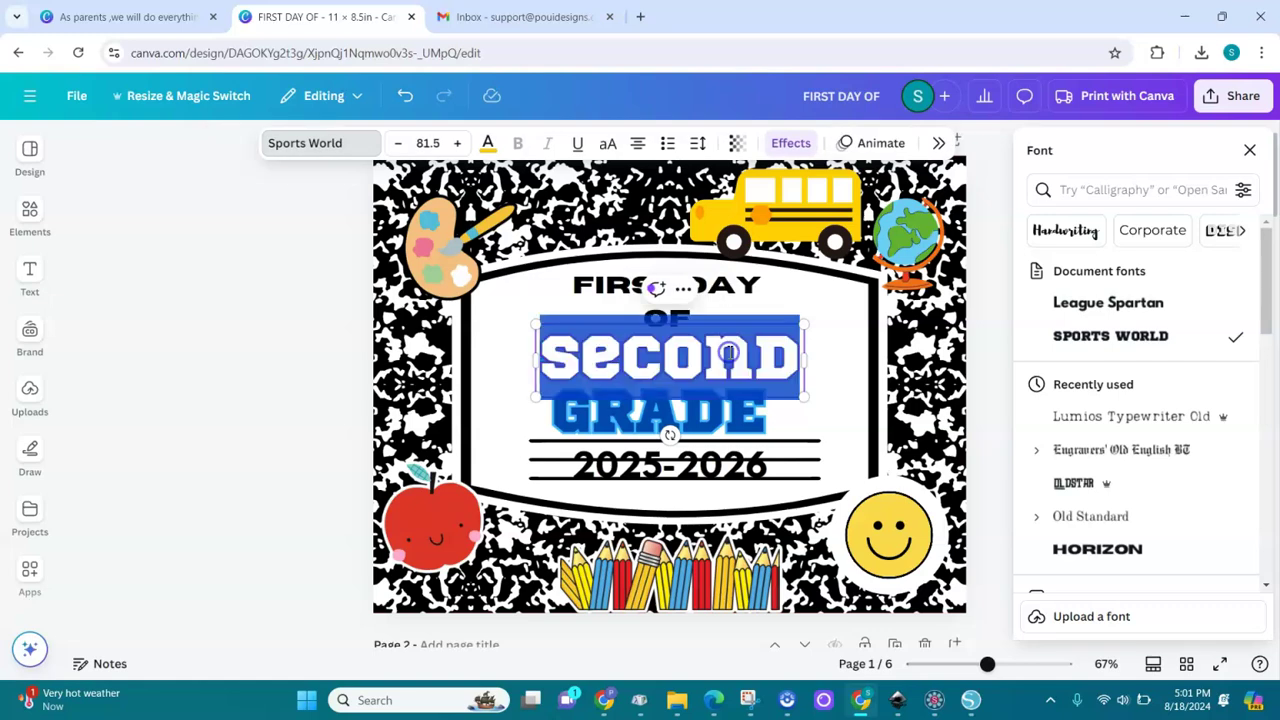
text(FI)
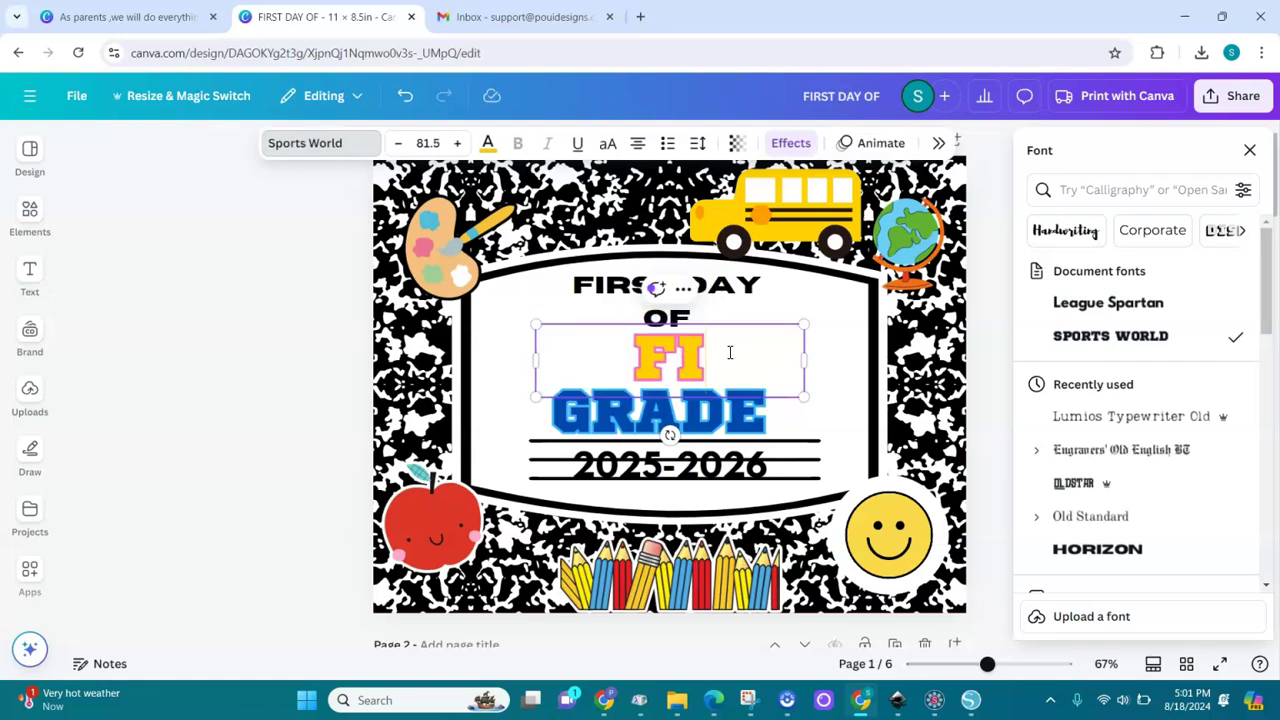
text(RST)
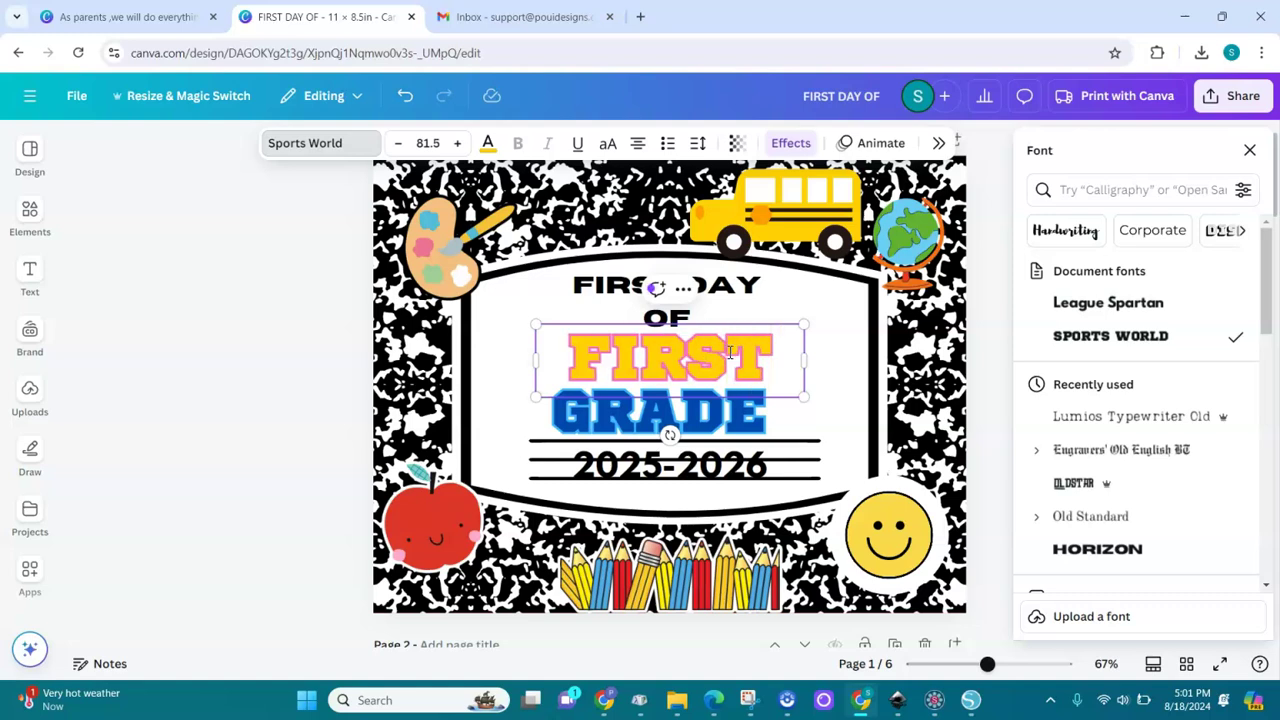
click(753, 392)
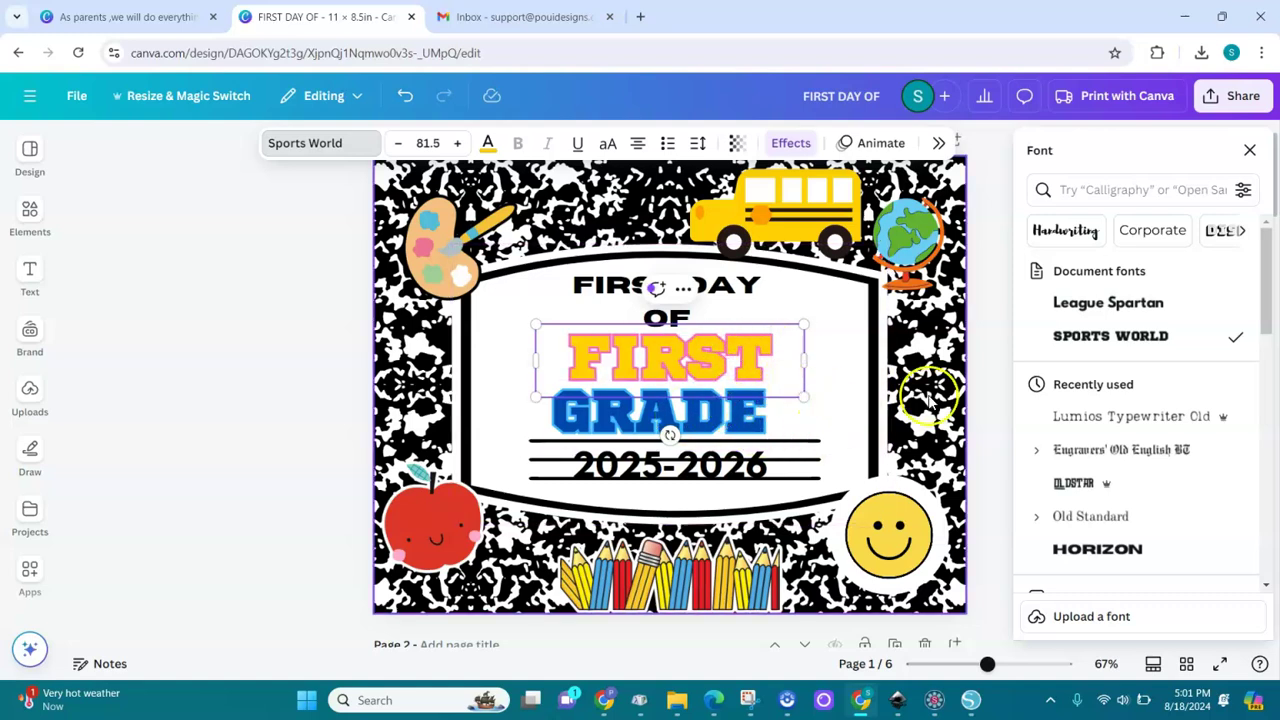
click(488, 145)
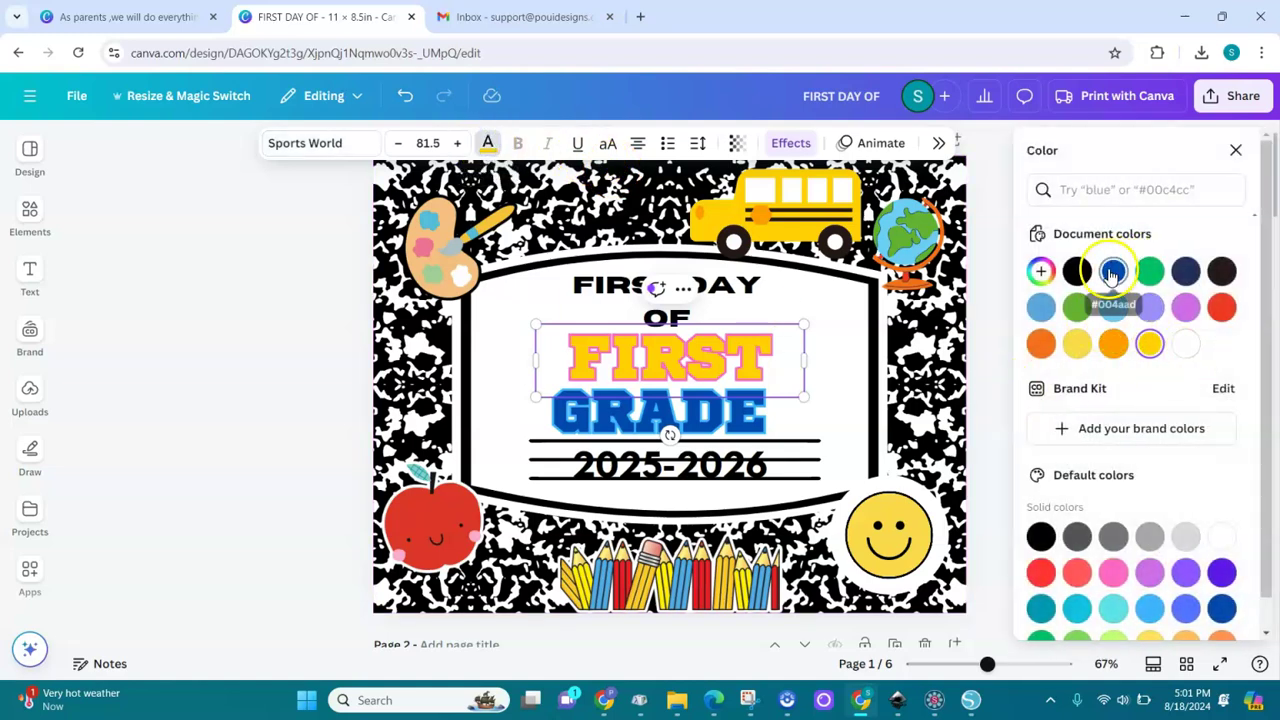
- Change the word FIRST from yellow to the red document colour
click(1222, 307)
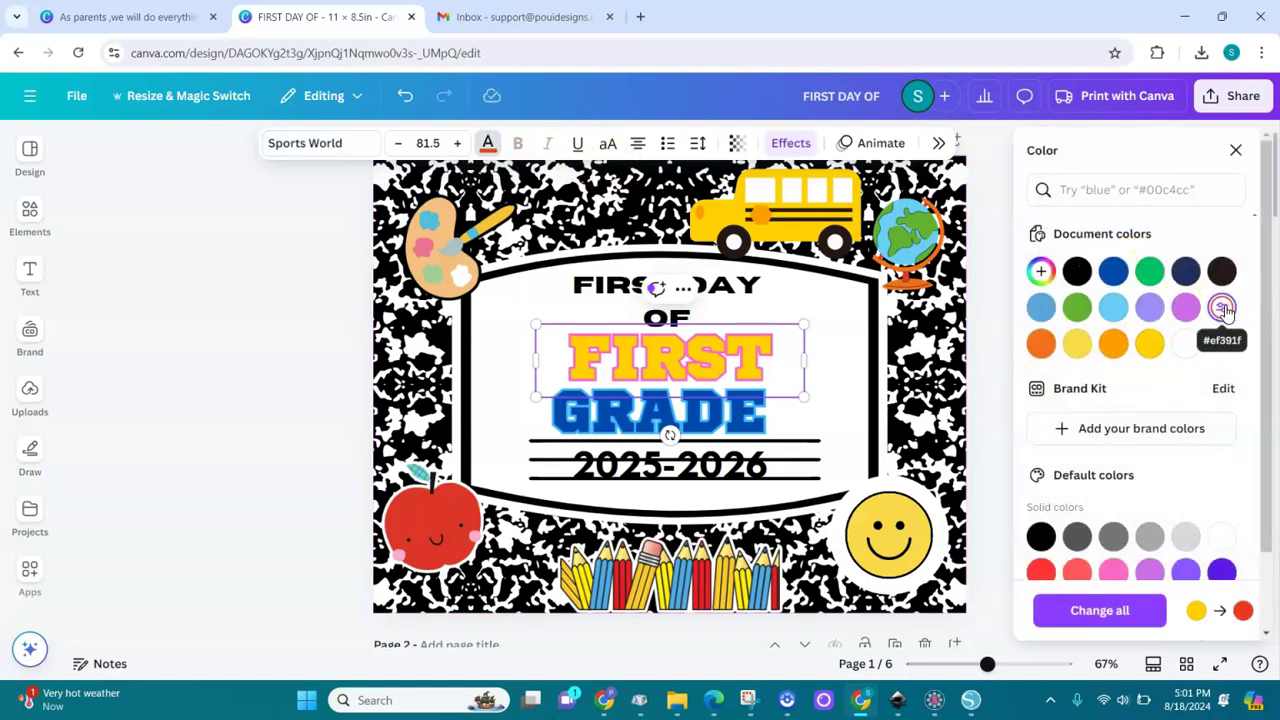
click(775, 355)
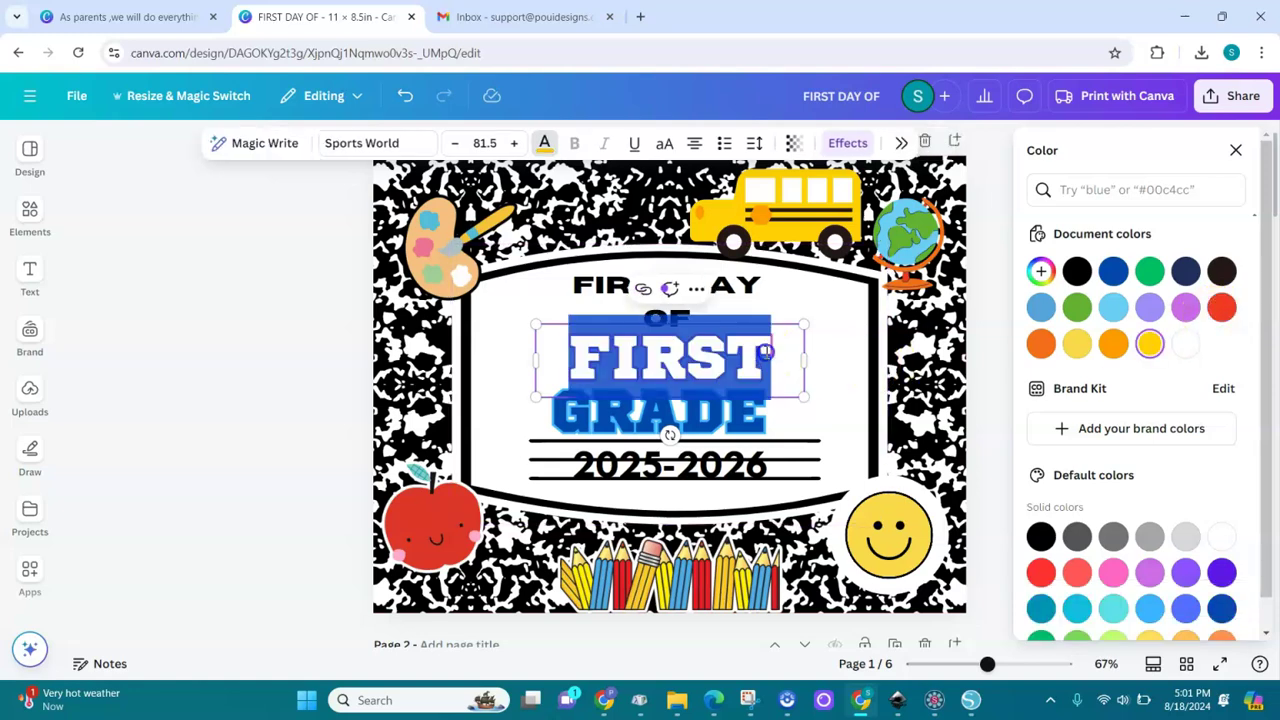
click(1222, 310)
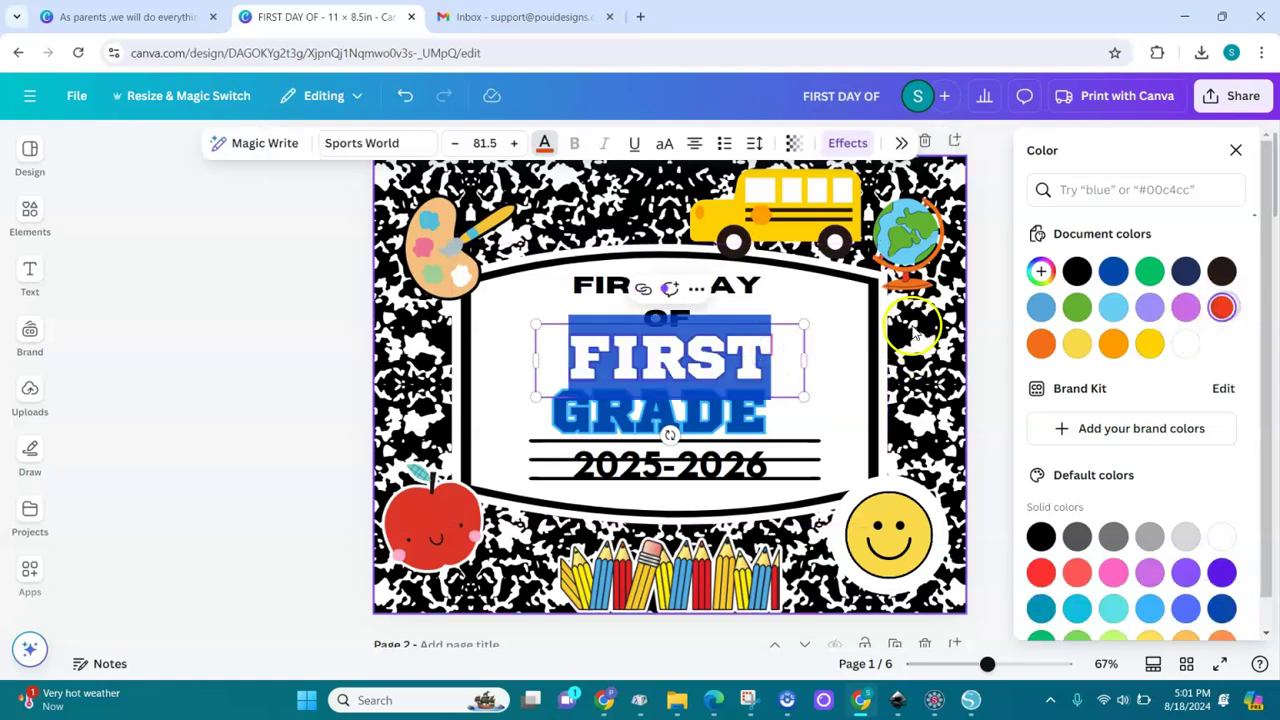
click(984, 322)
click(823, 357)
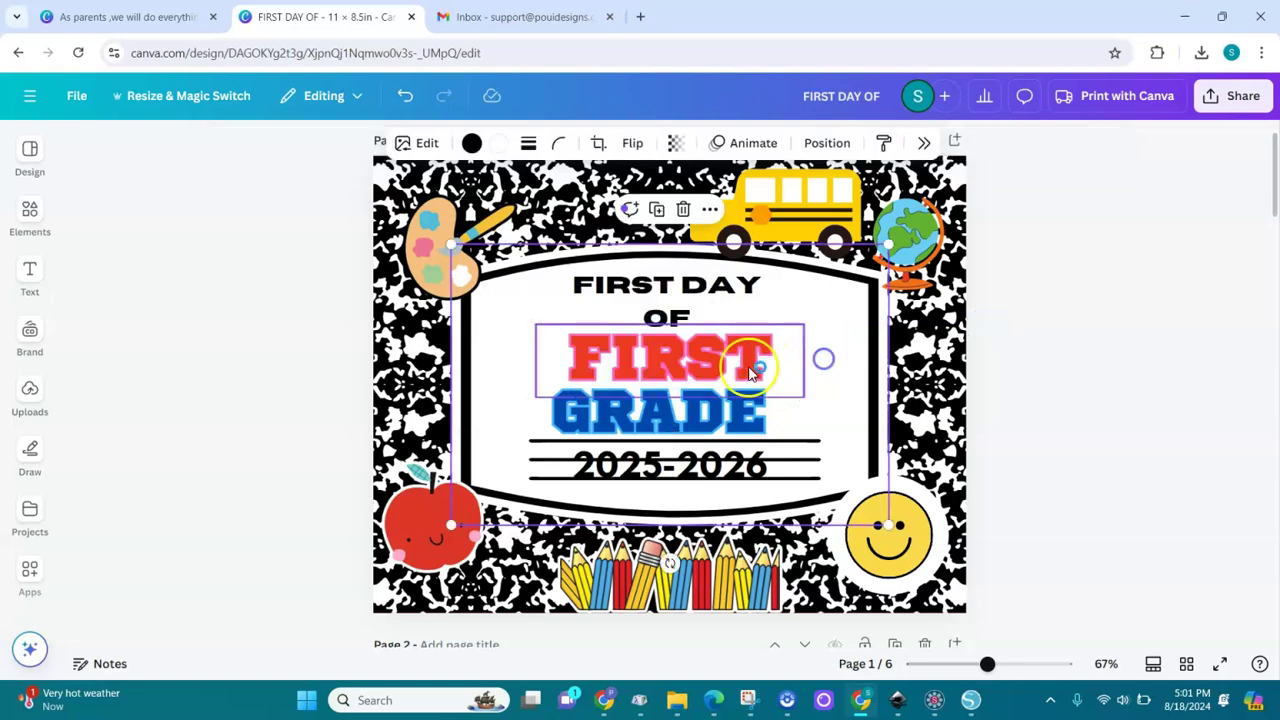
click(633, 460)
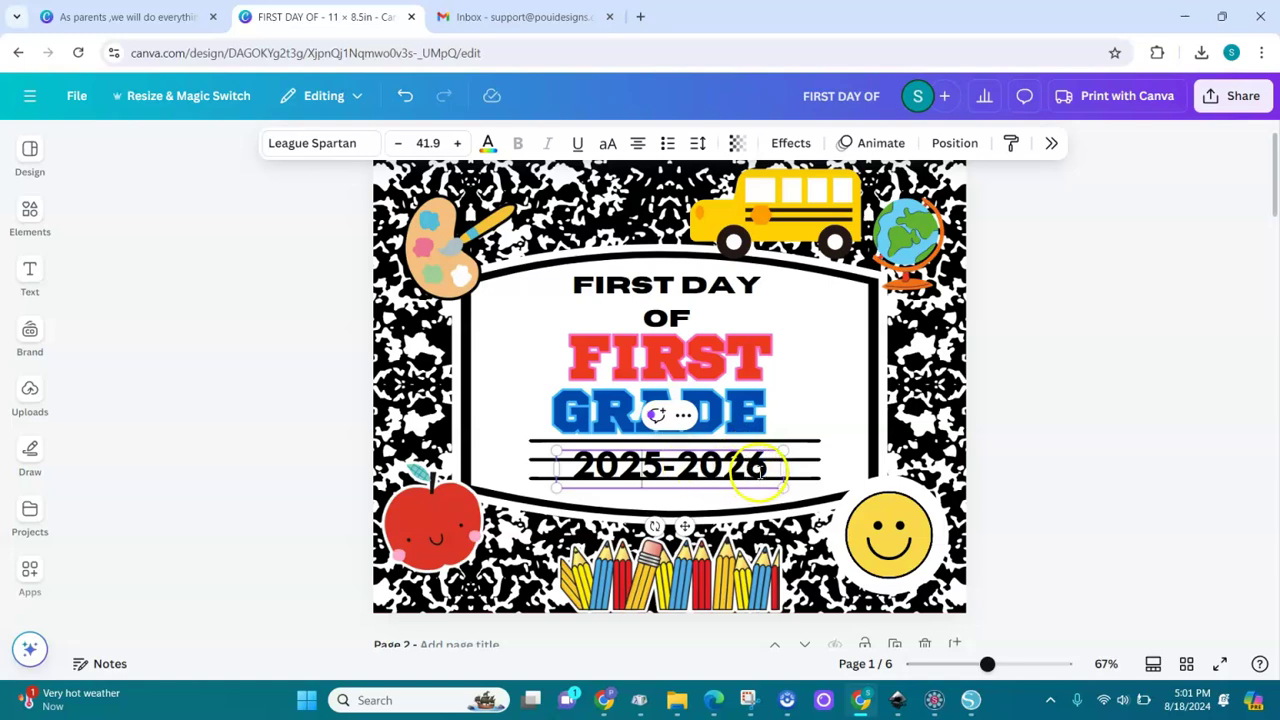
- Change the year line from 2025-2026 to 2026-2027
double_click(659, 463)
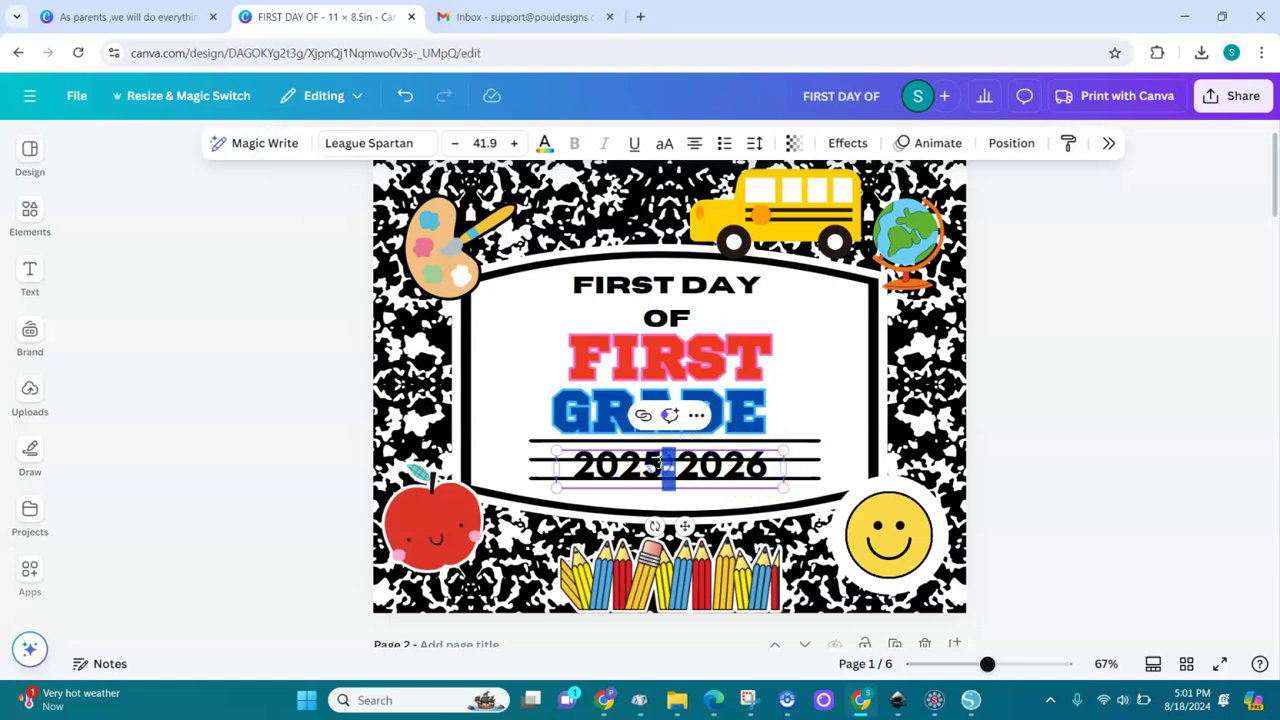
text(-)
key(BackSpace)
text(6)
double_click(768, 465)
click(768, 465)
key(BackSpace)
text(7)
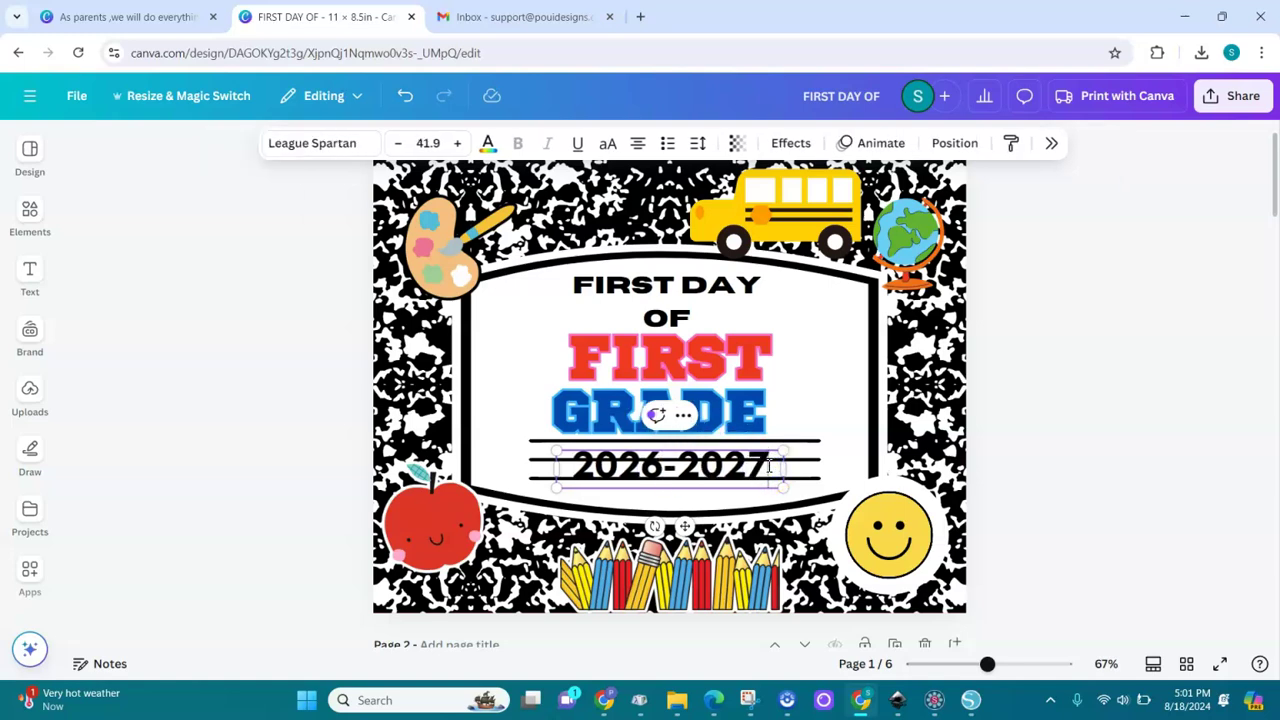
click(768, 462)
- Colour the whole 2026-2027 line yellow
double_click(757, 463)
triple_click(757, 463)
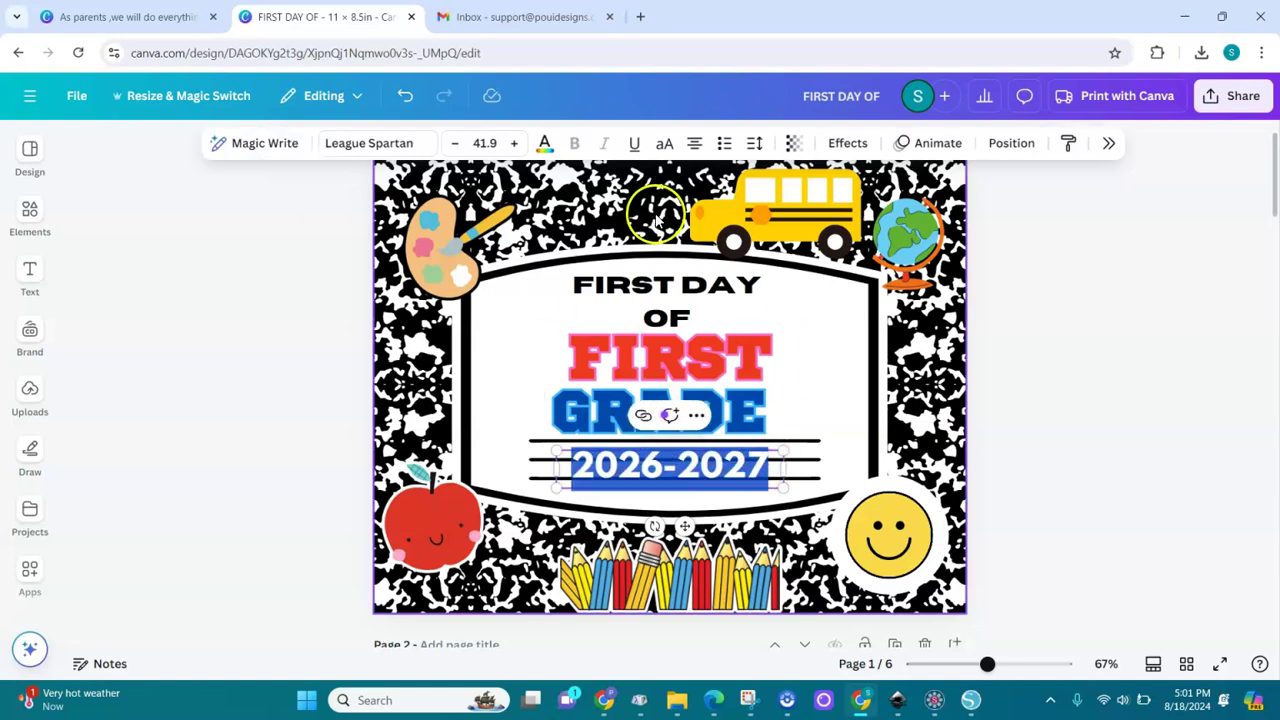
click(544, 143)
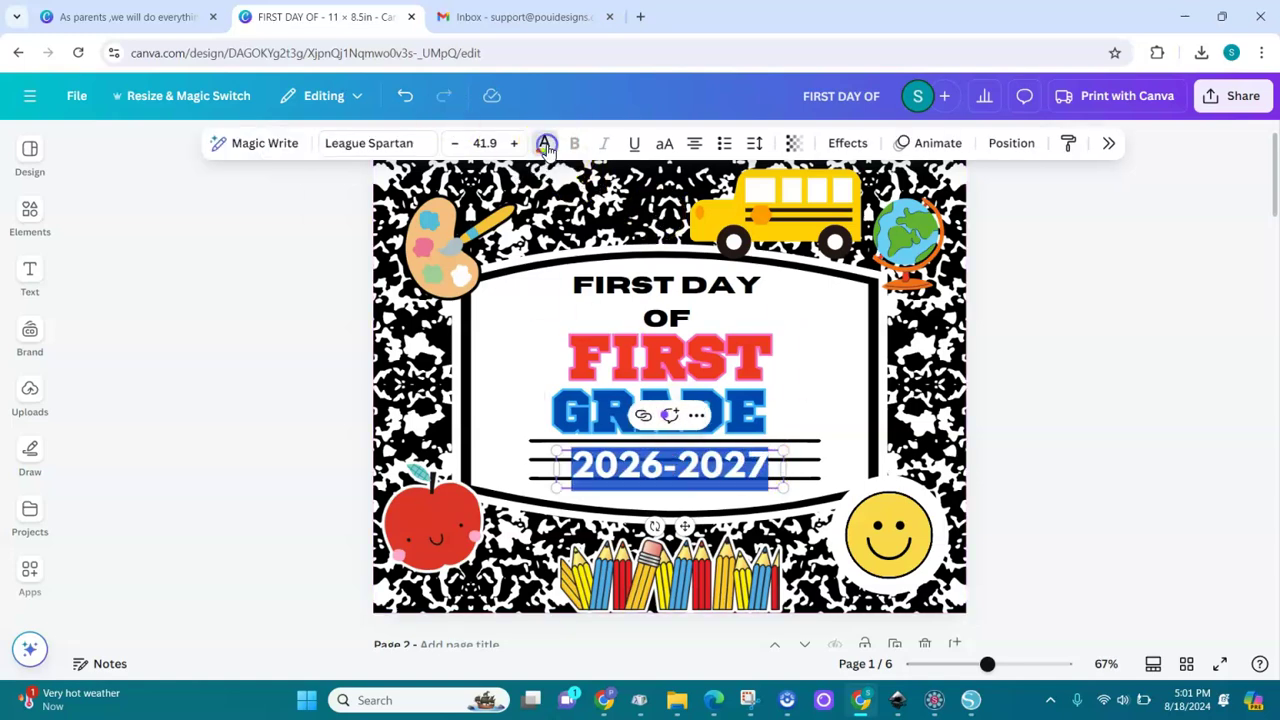
click(1148, 344)
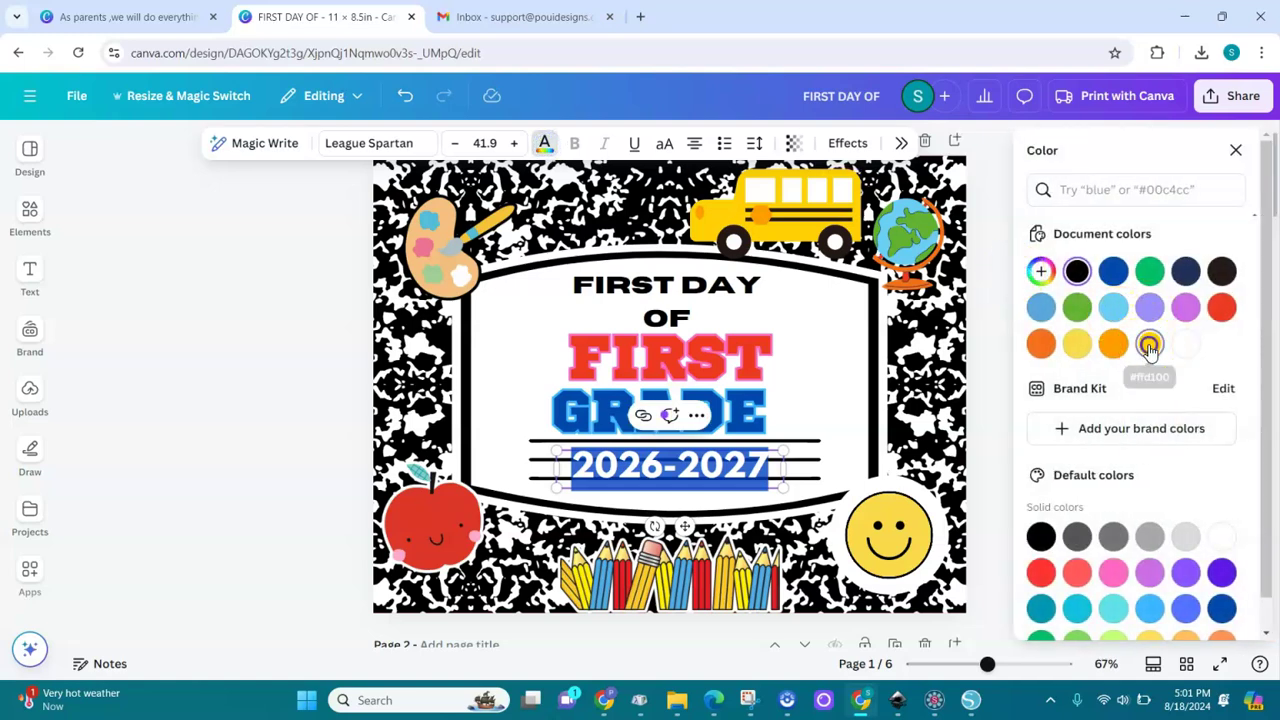
click(814, 395)
- Set the 2026-2027 text in Archivo Black instead of League Spartan
triple_click(740, 463)
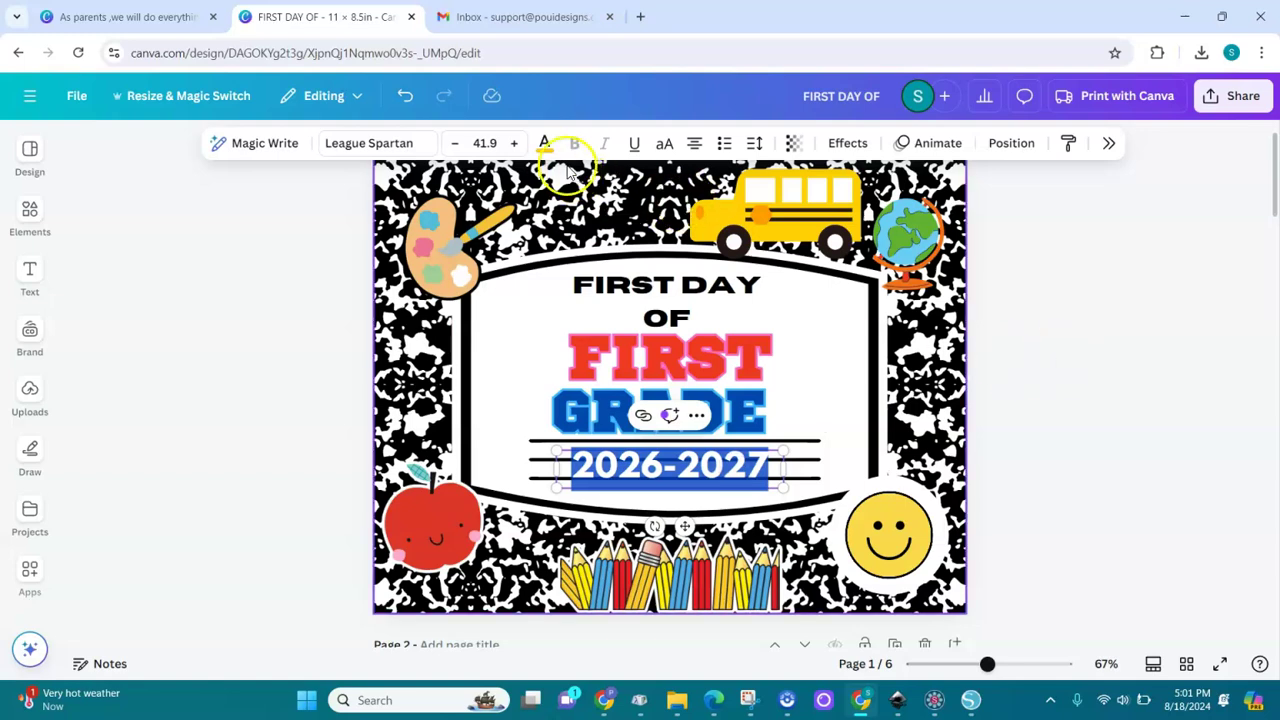
click(392, 143)
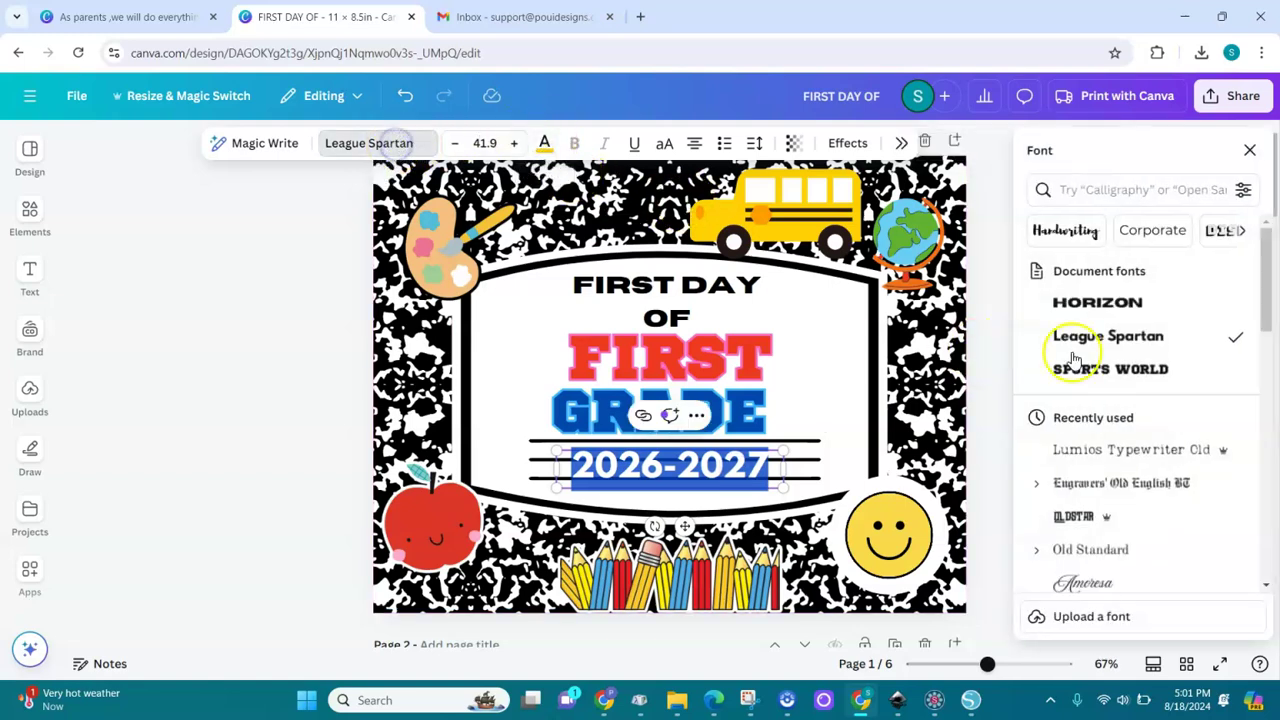
click(1263, 459)
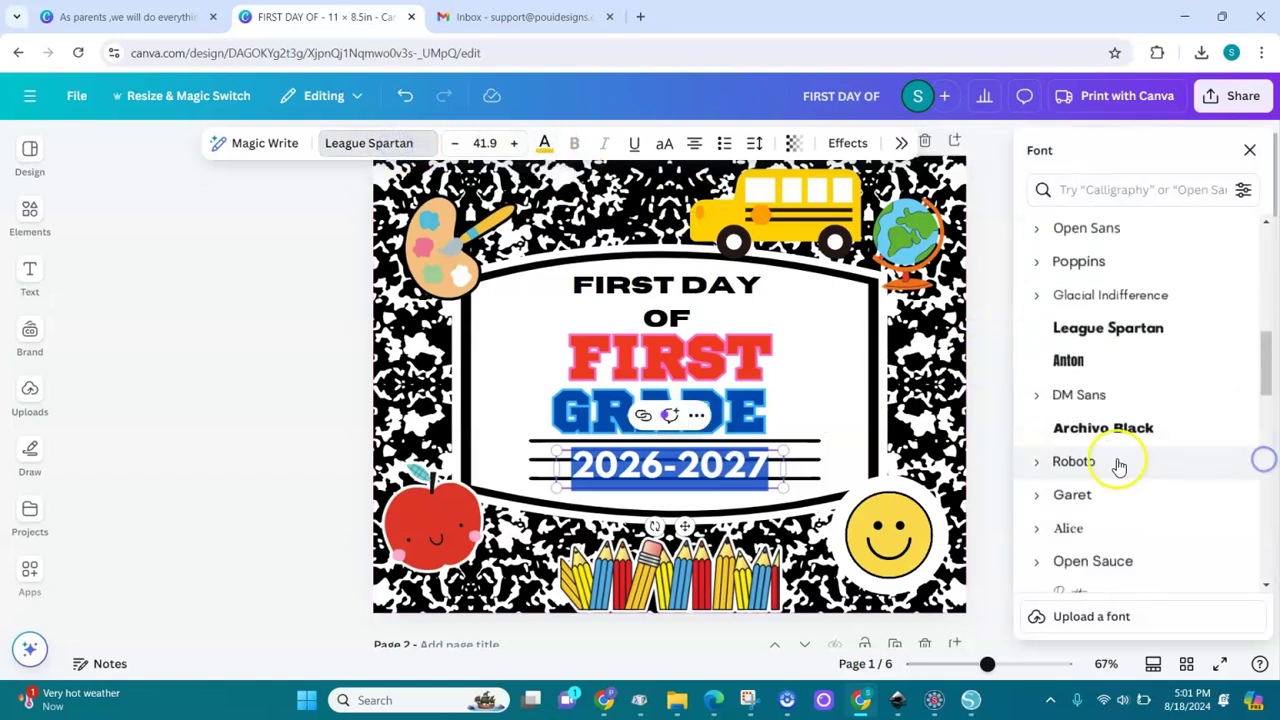
click(1115, 430)
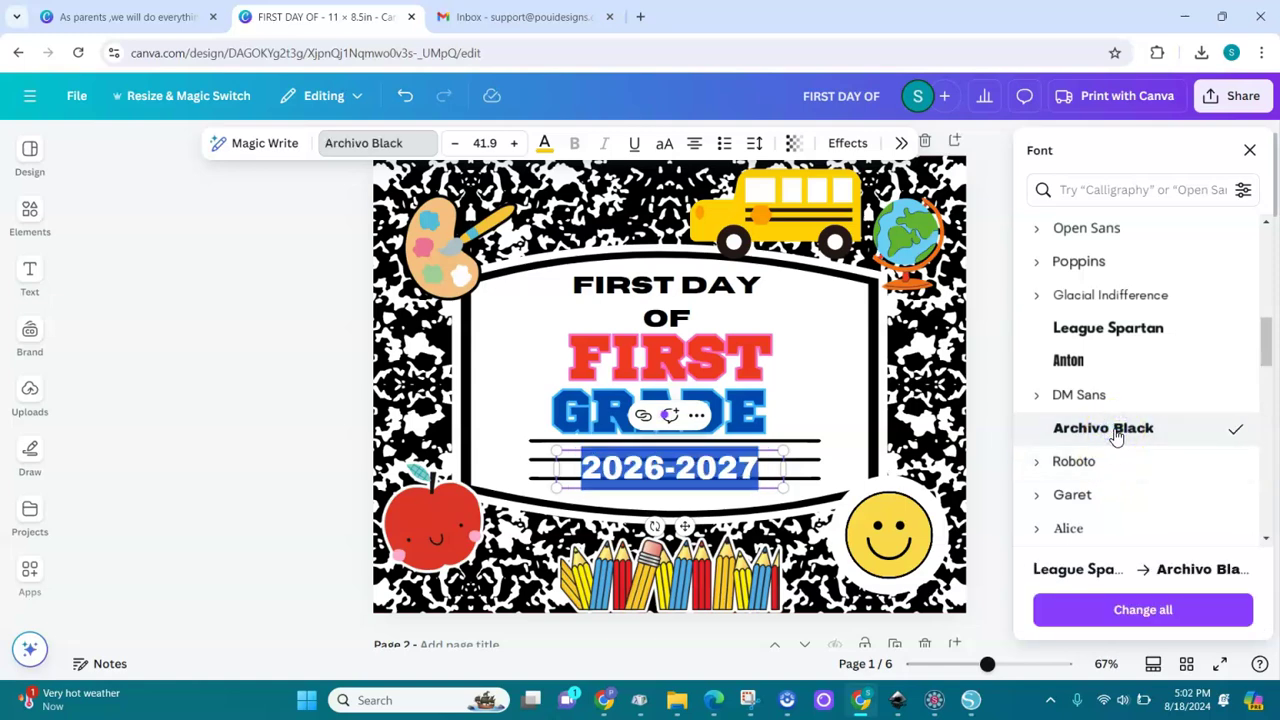
click(826, 400)
click(743, 466)
double_click(748, 465)
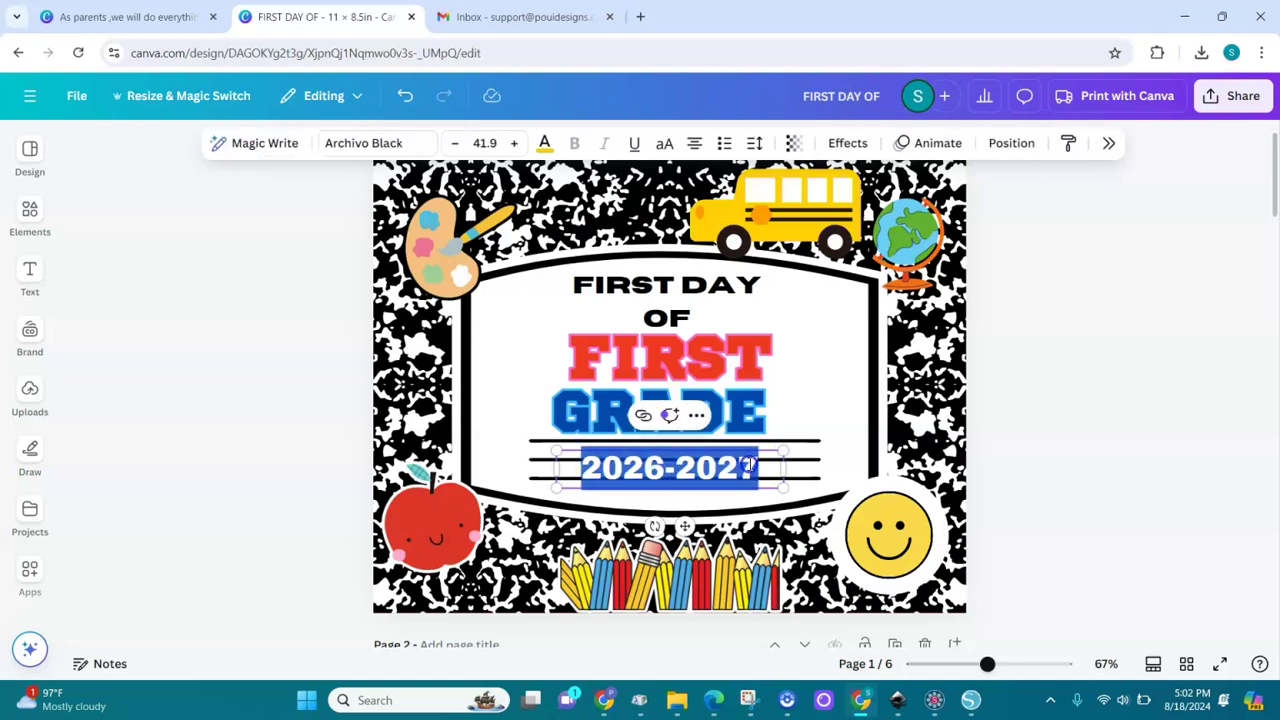
- Add an Outline effect to 2026-2027, keeping thickness at 50
click(840, 143)
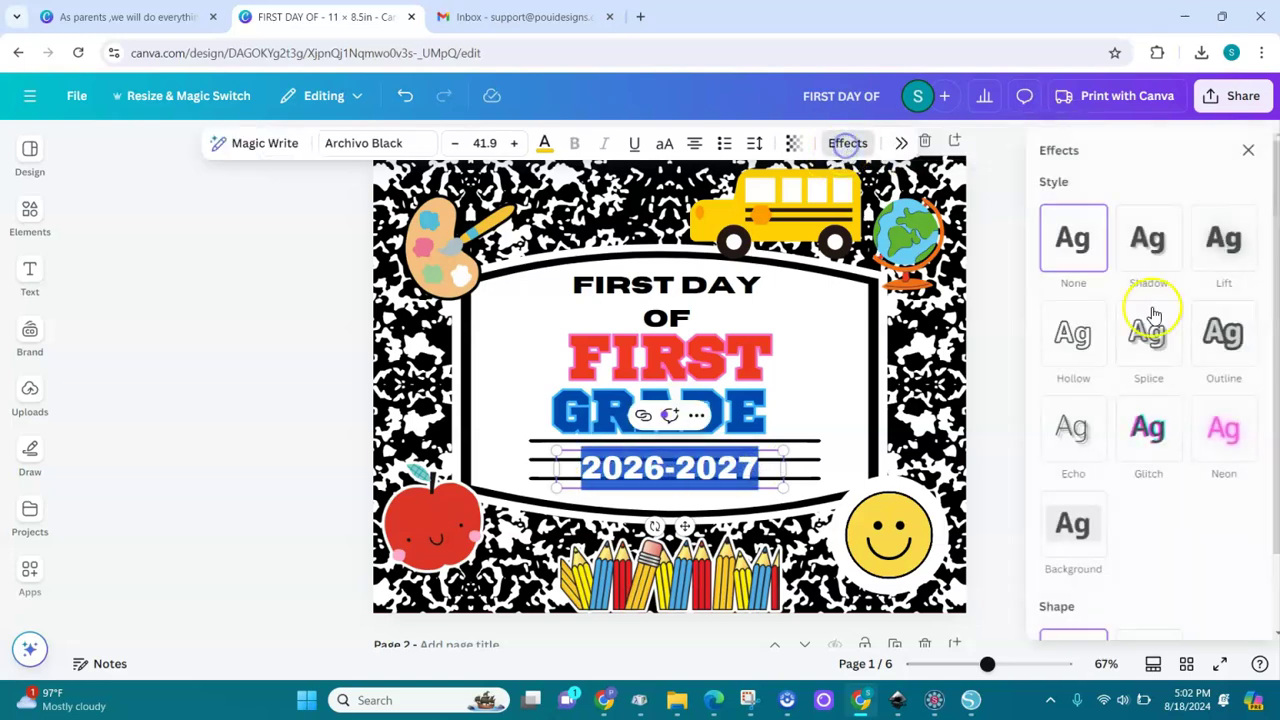
click(1214, 337)
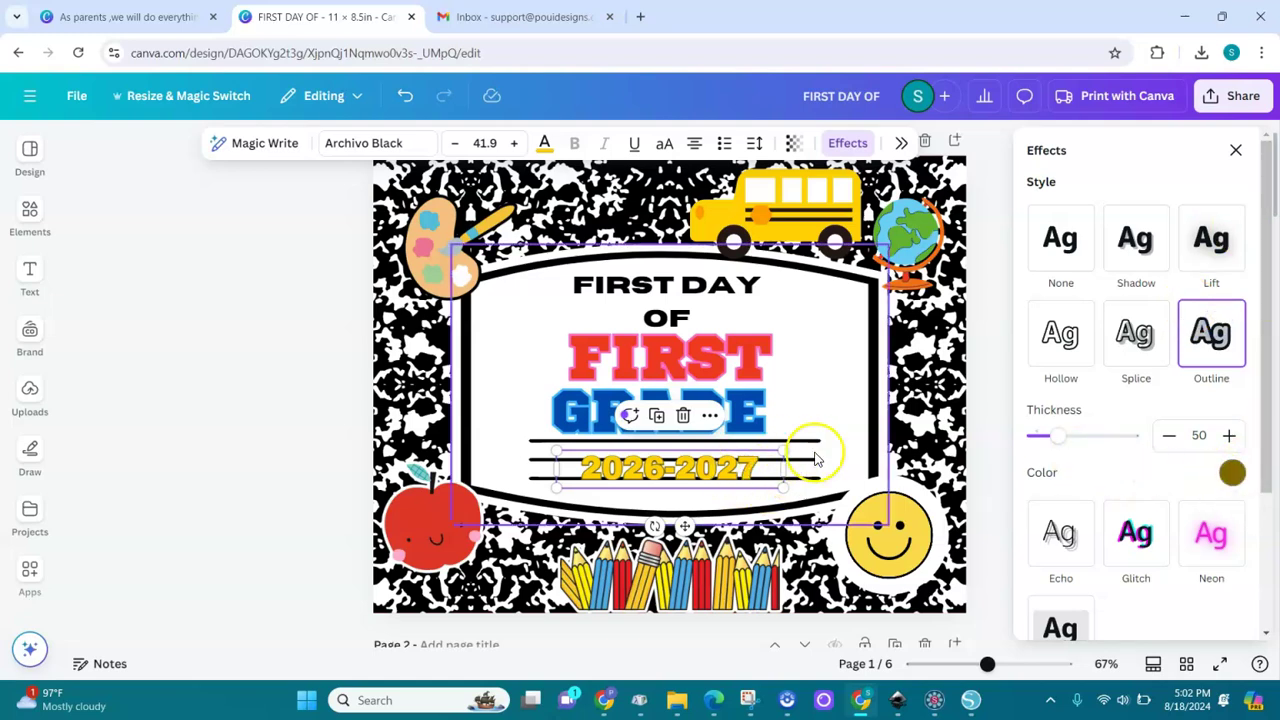
drag(1056, 437, 1097, 437)
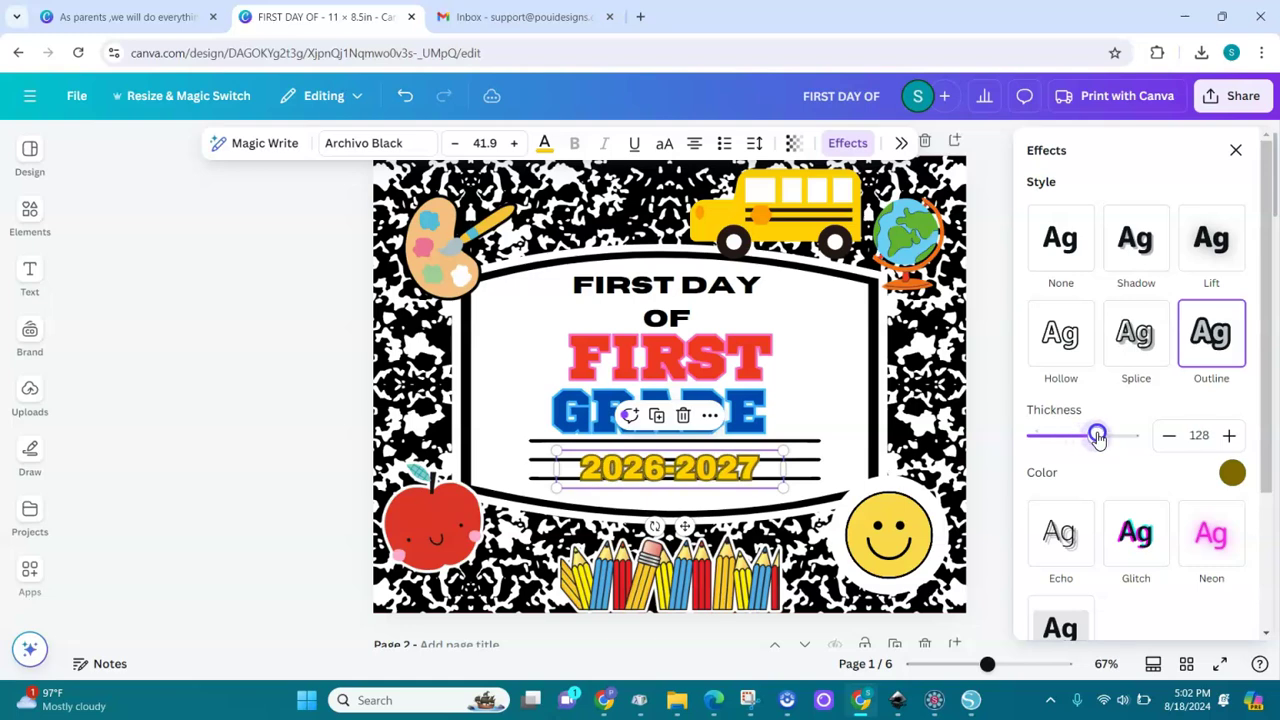
click(1212, 340)
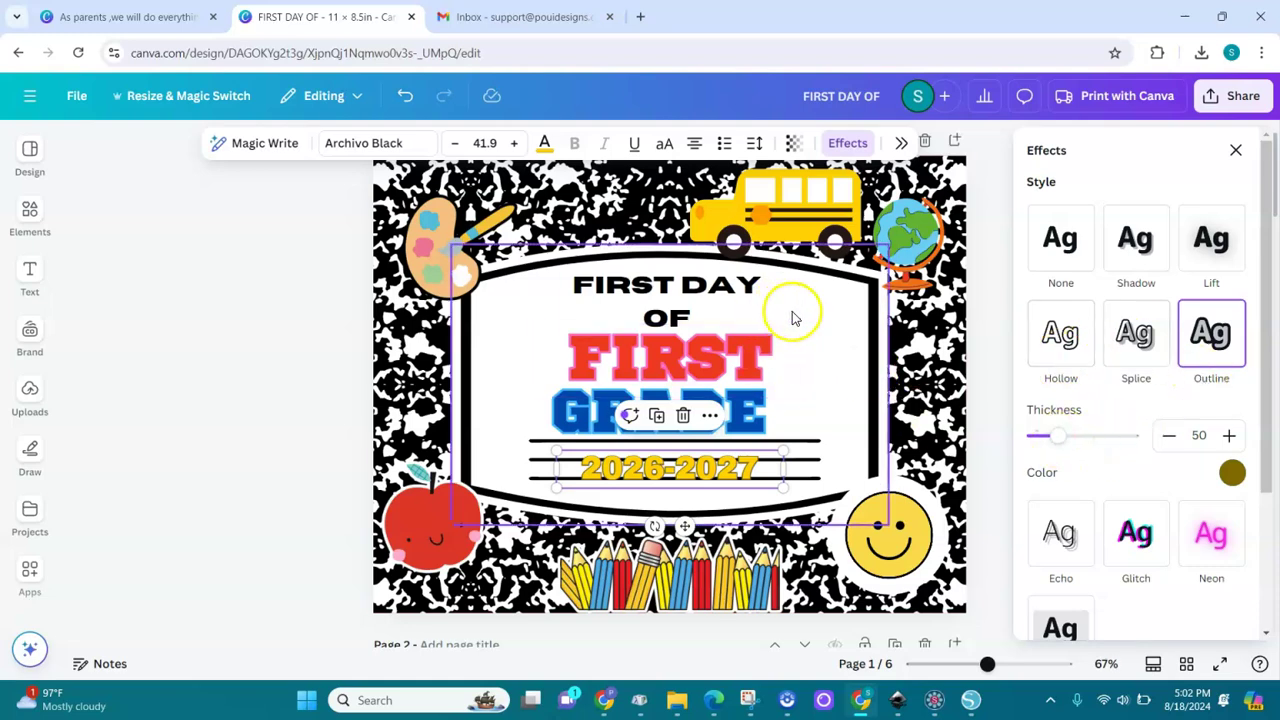
click(846, 337)
click(563, 204)
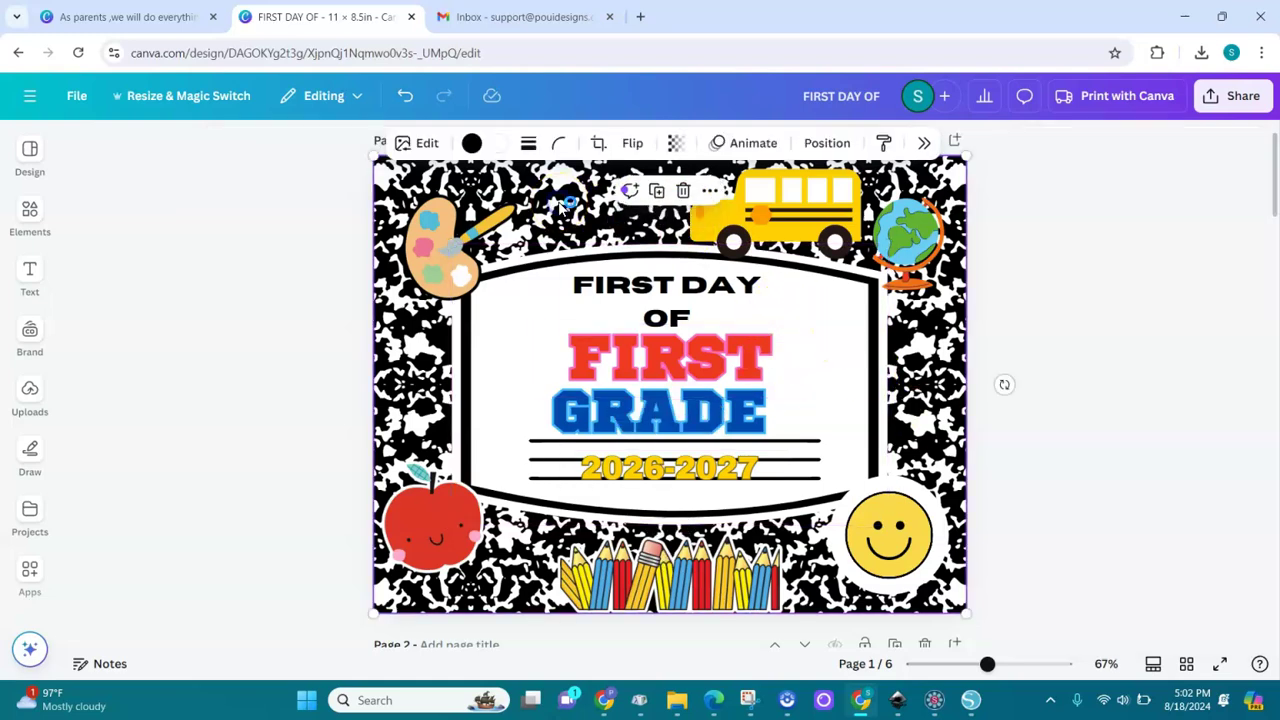
click(471, 145)
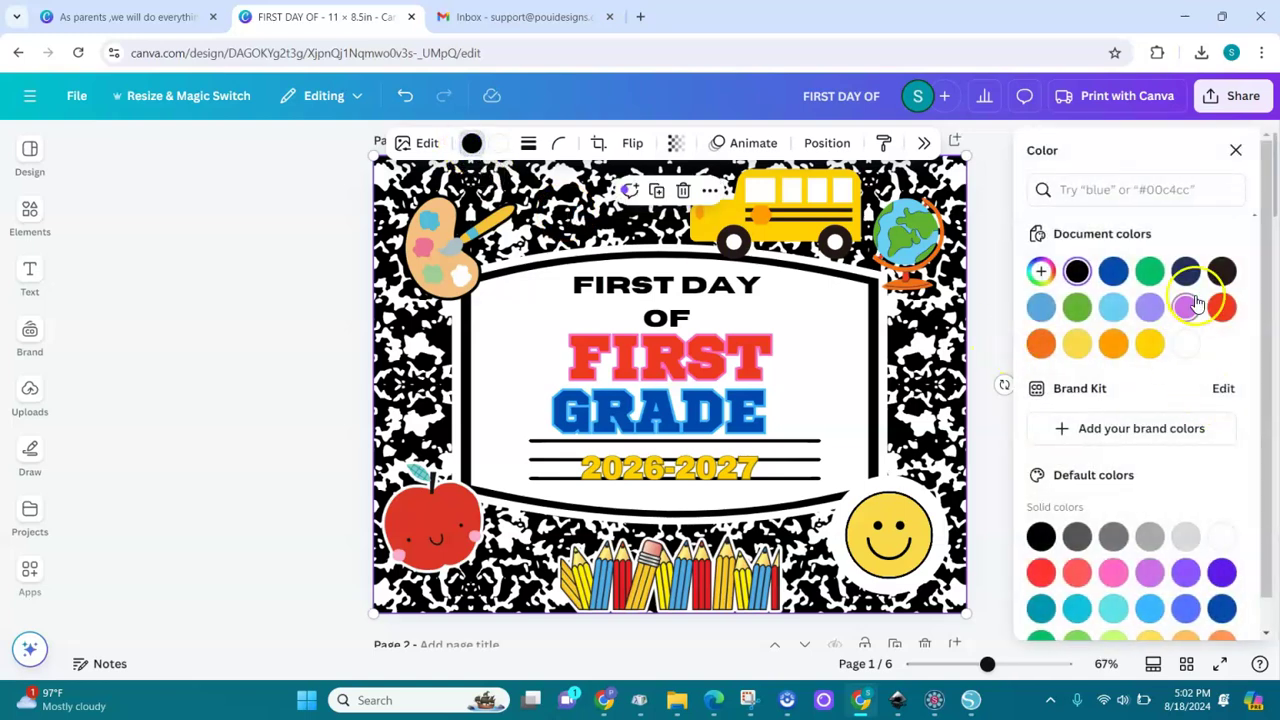
click(1150, 273)
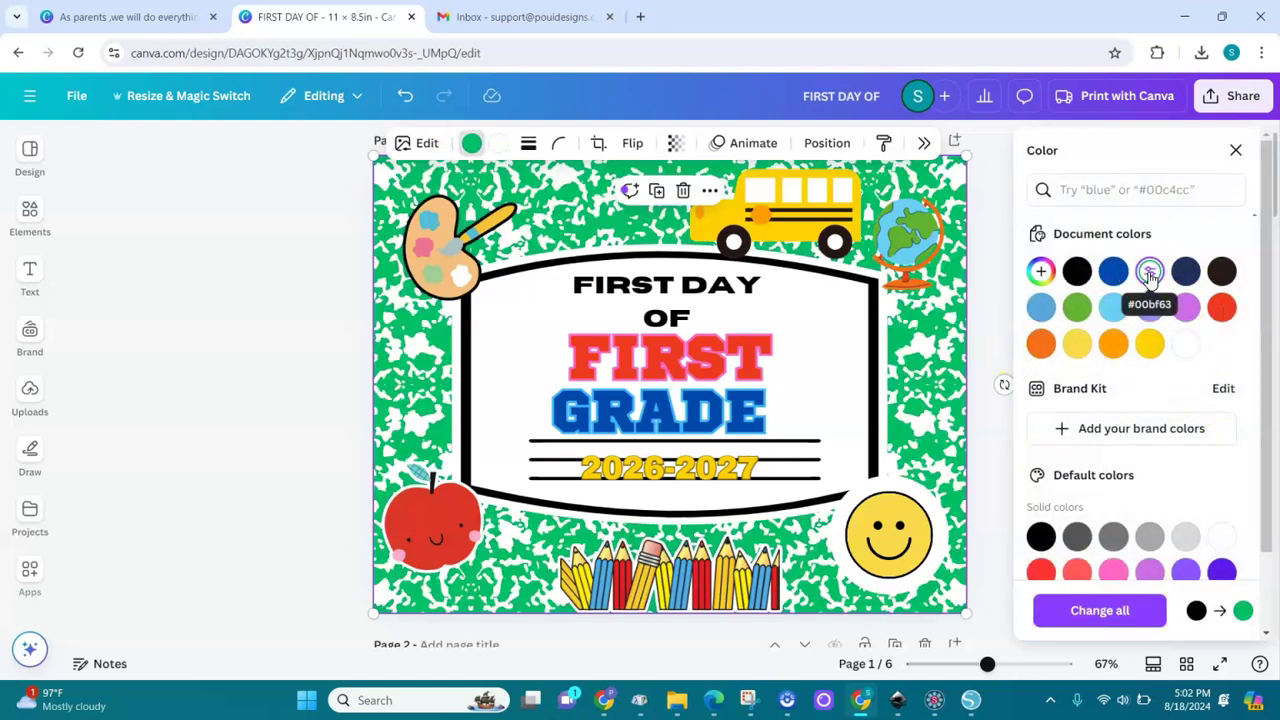
click(1150, 344)
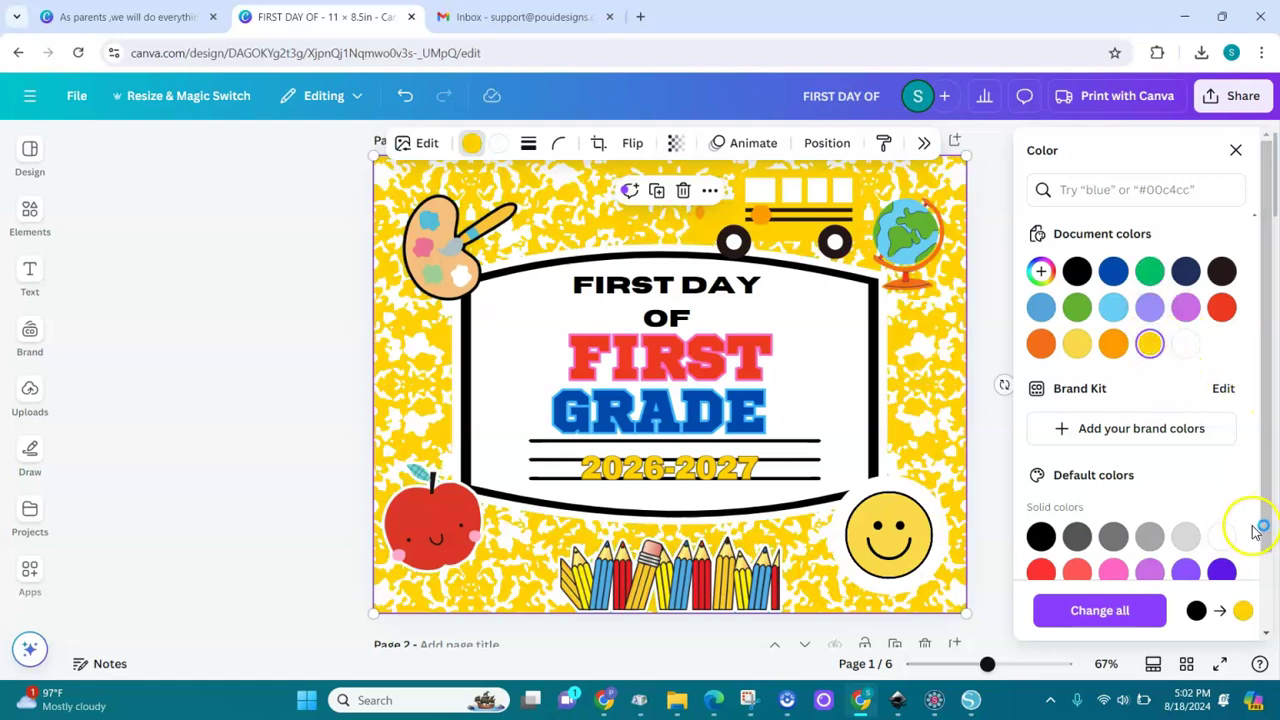
scroll(1257, 528, down, 2)
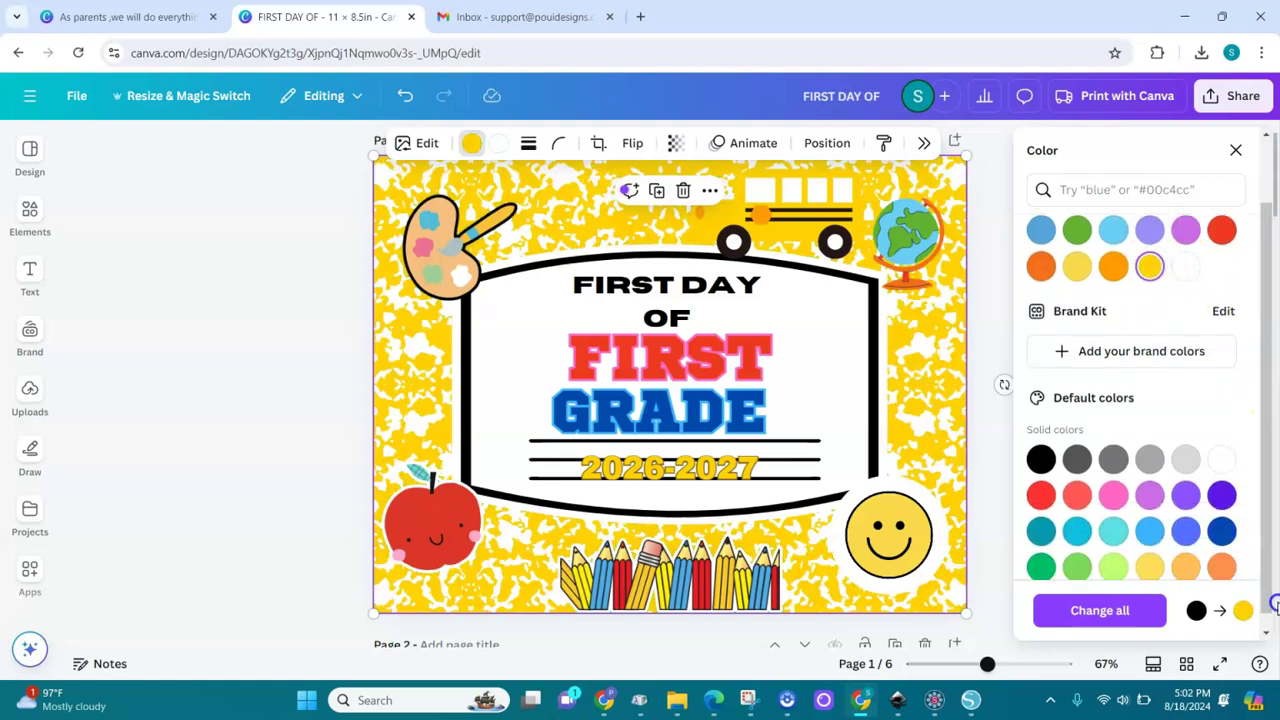
click(1224, 532)
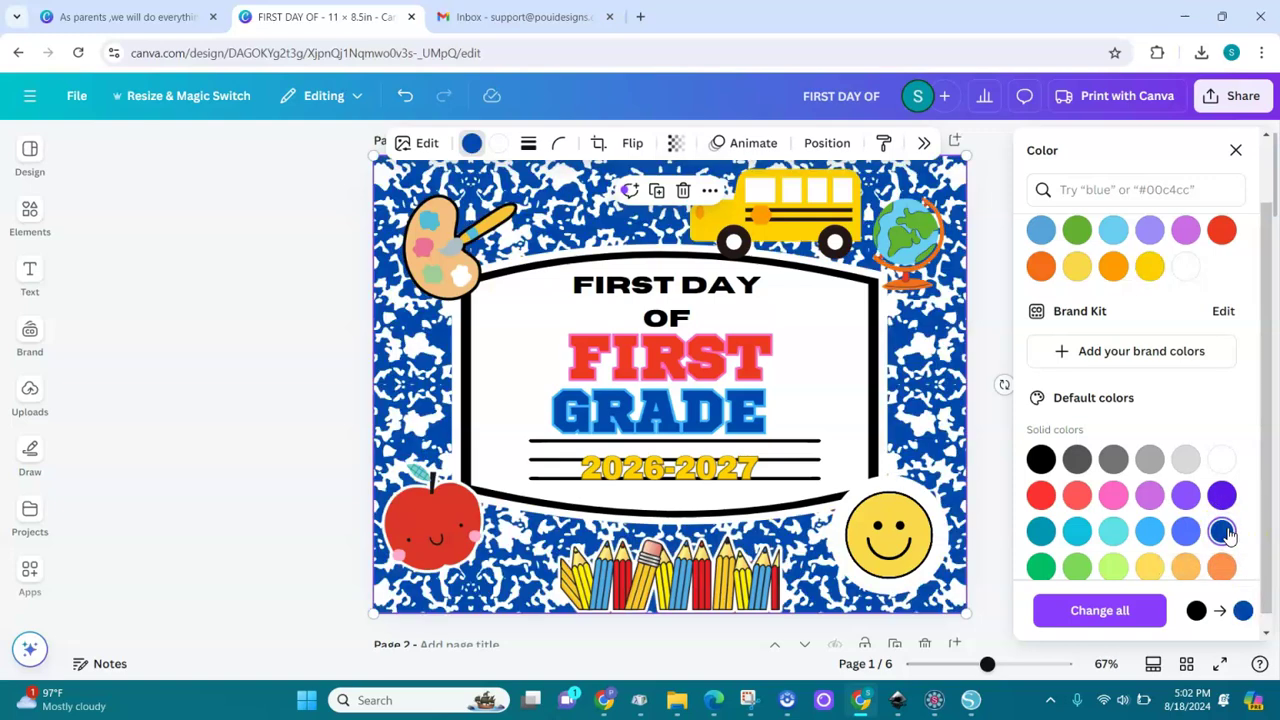
click(1041, 459)
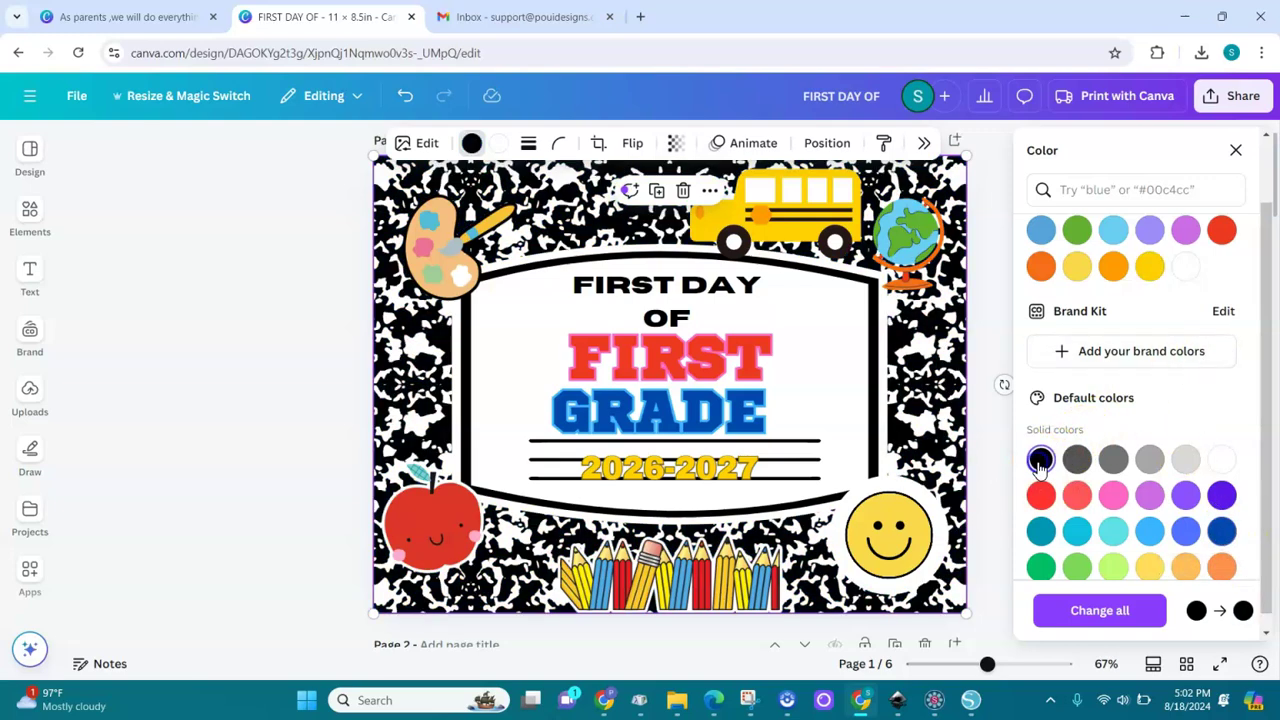
click(765, 208)
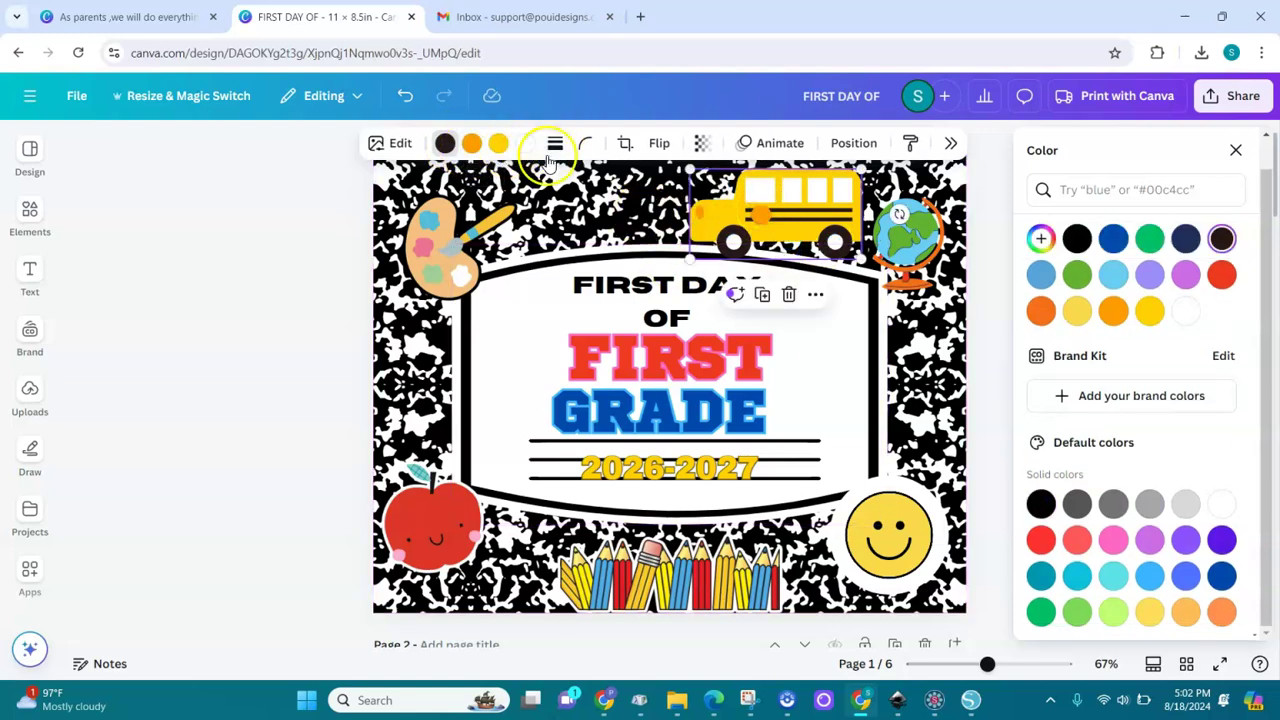
- Select the apple, smiley and globe stickers, then bring up the Elements library
click(440, 515)
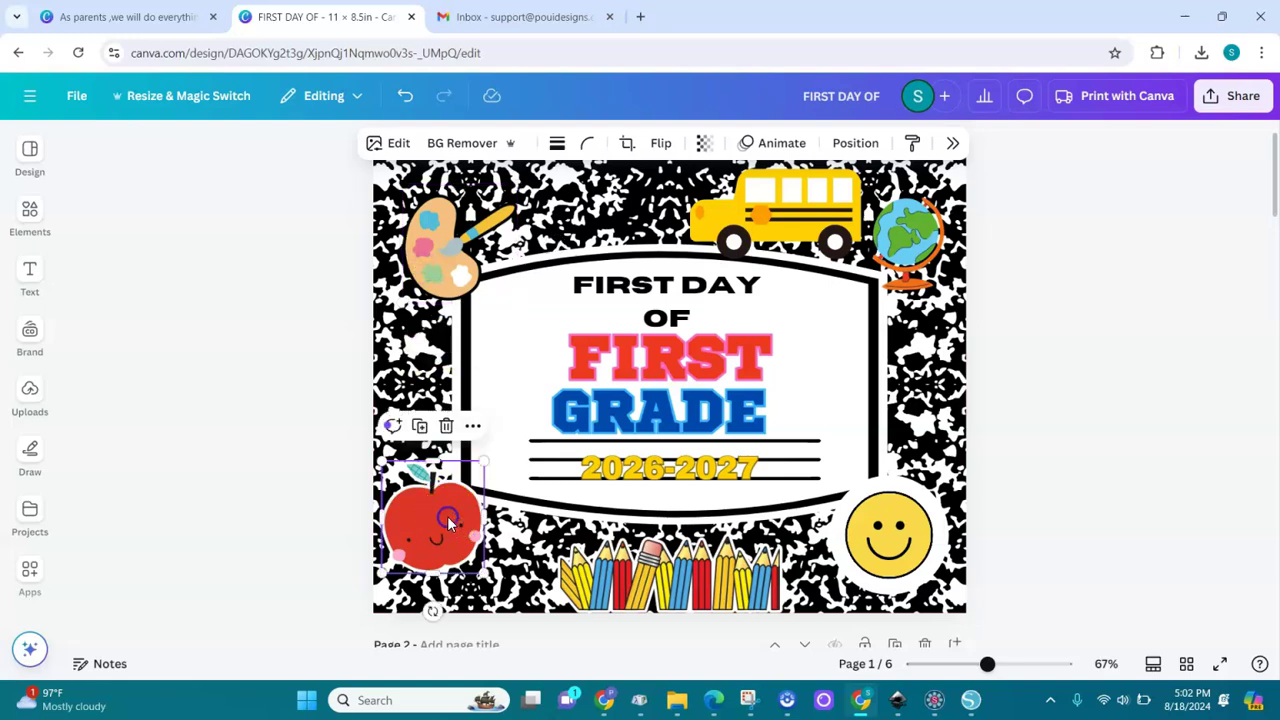
click(886, 565)
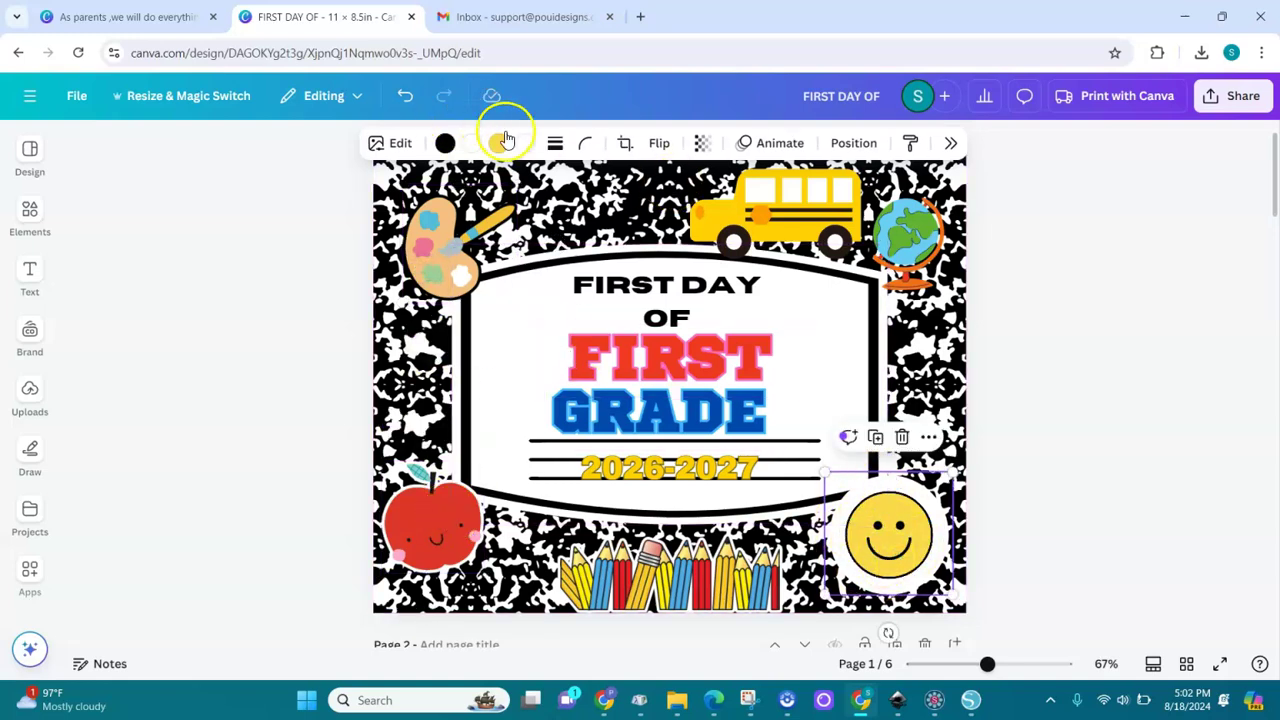
click(912, 238)
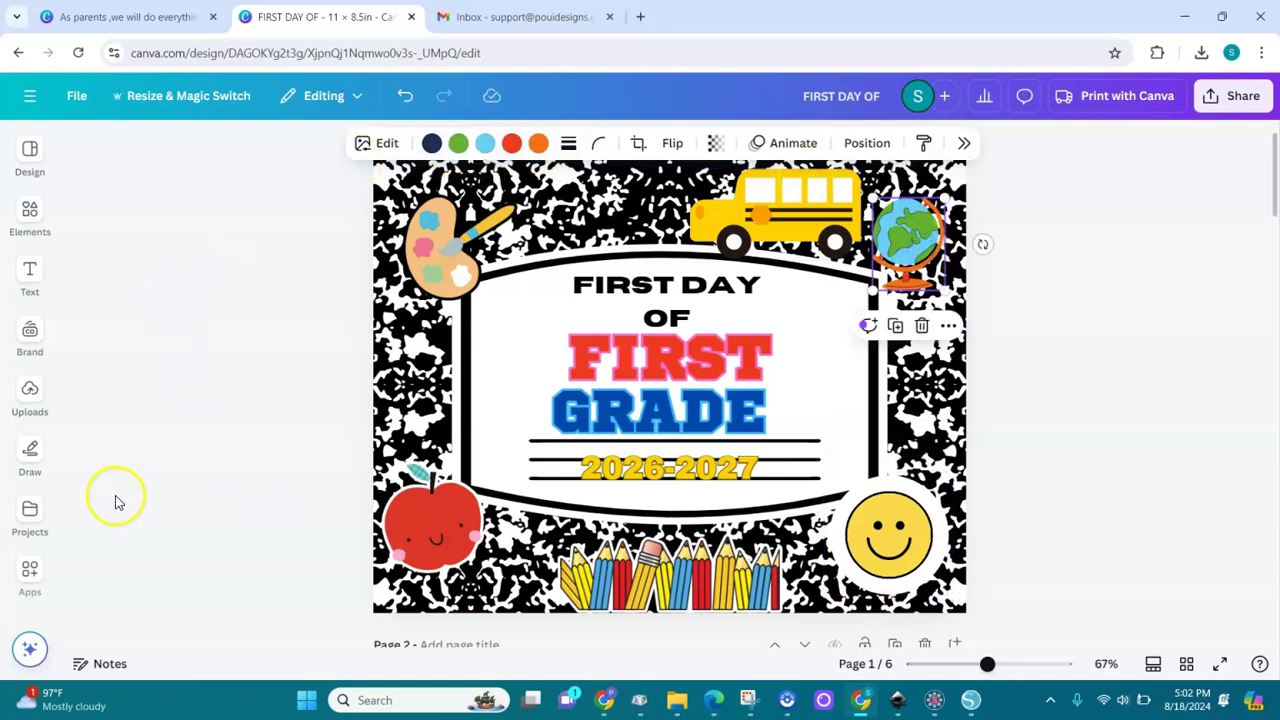
click(29, 398)
click(30, 278)
click(25, 218)
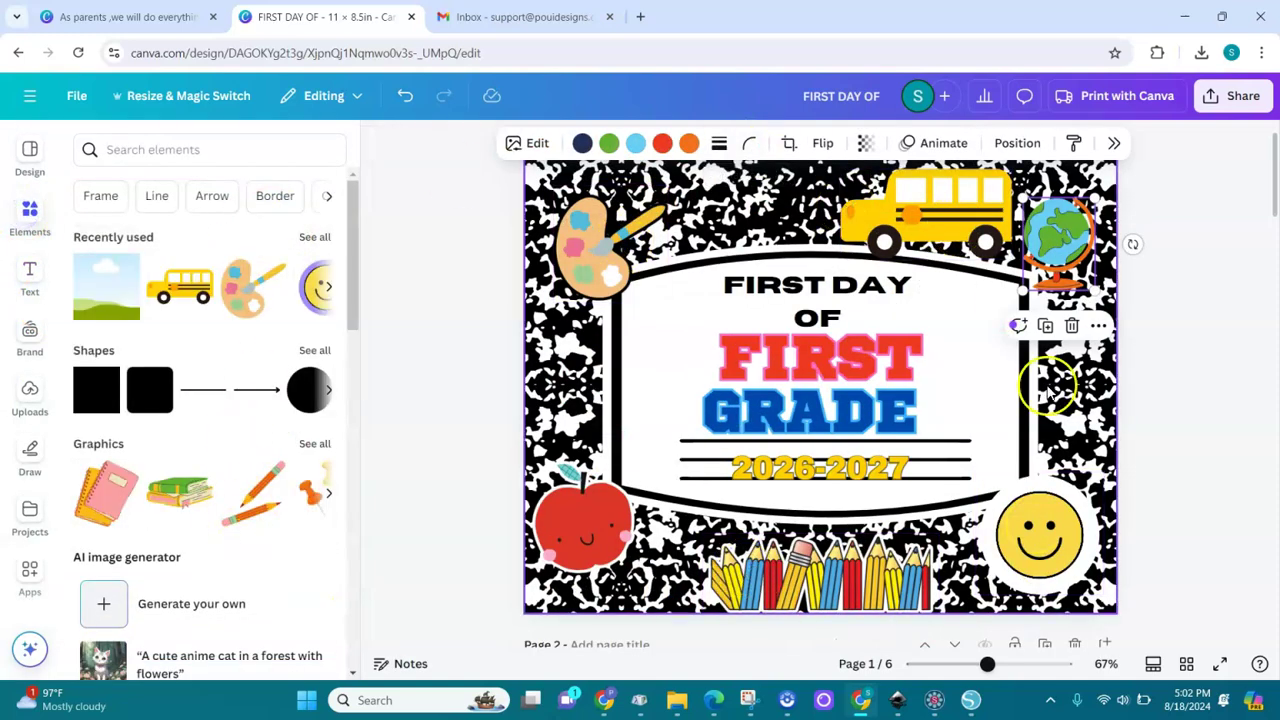
- Select the white text frame and show the layer list in the Position panel
click(674, 360)
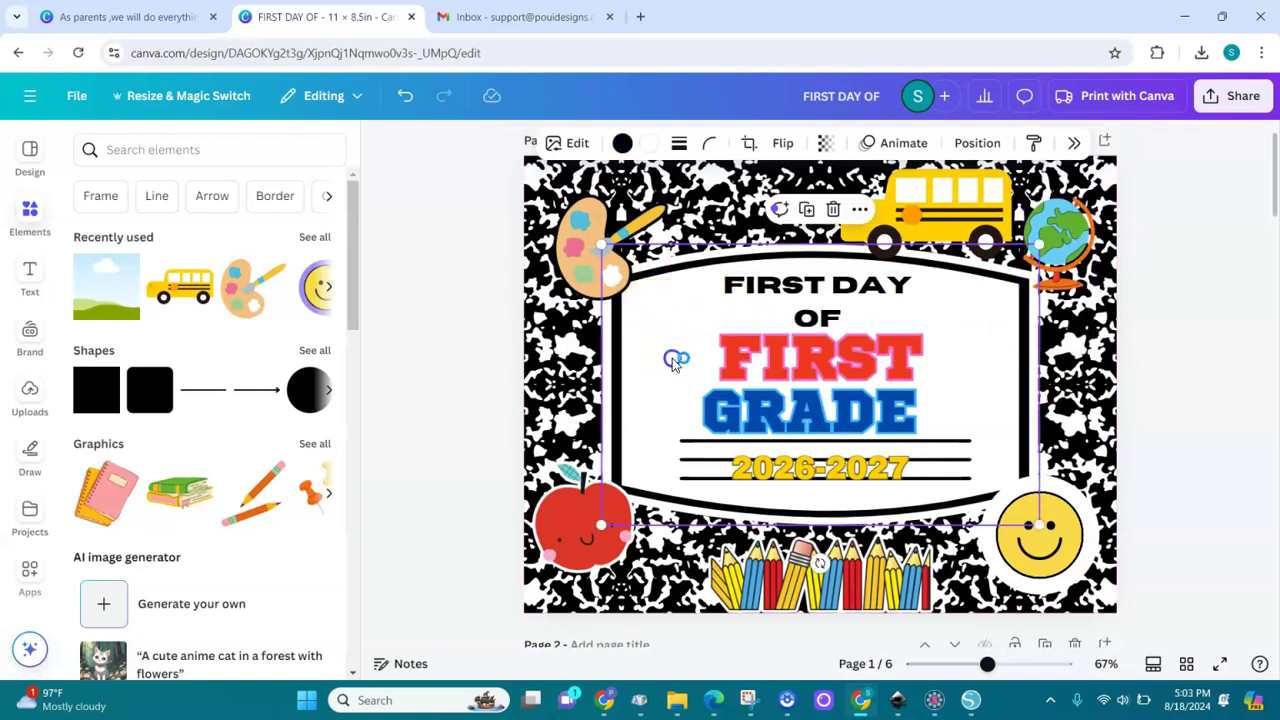
click(979, 143)
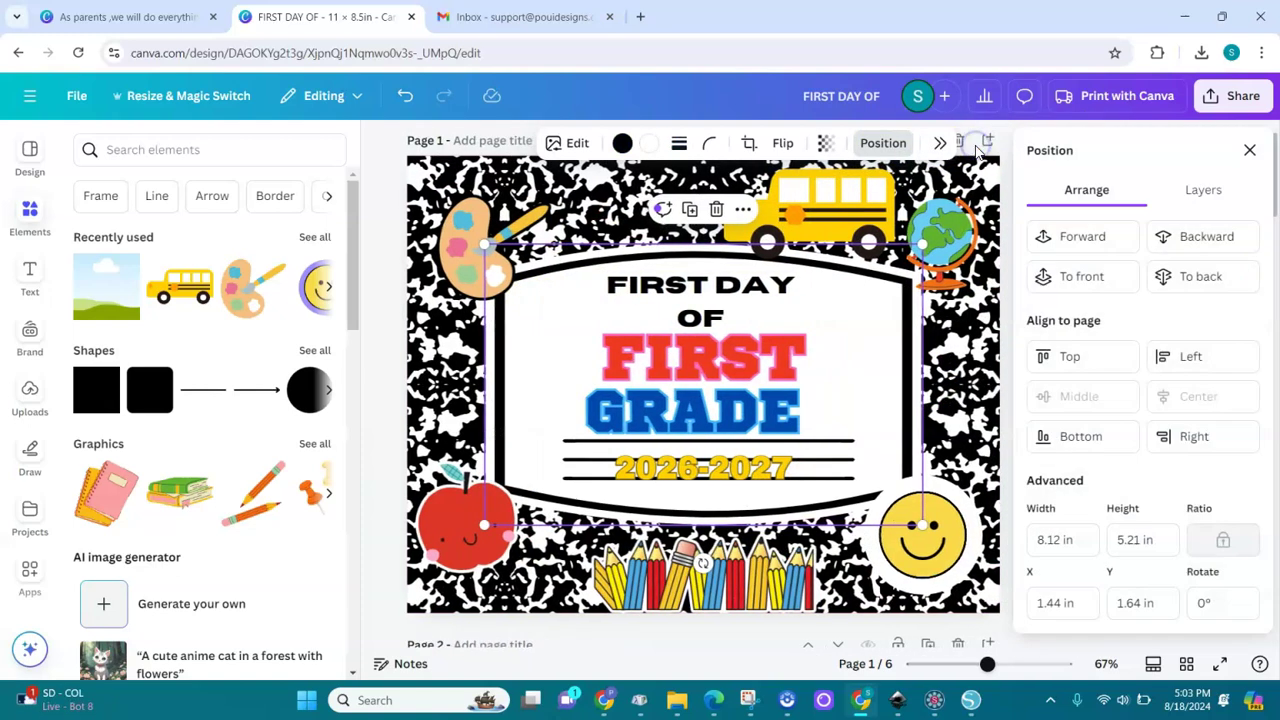
click(1214, 191)
scroll(1268, 312, down, 2)
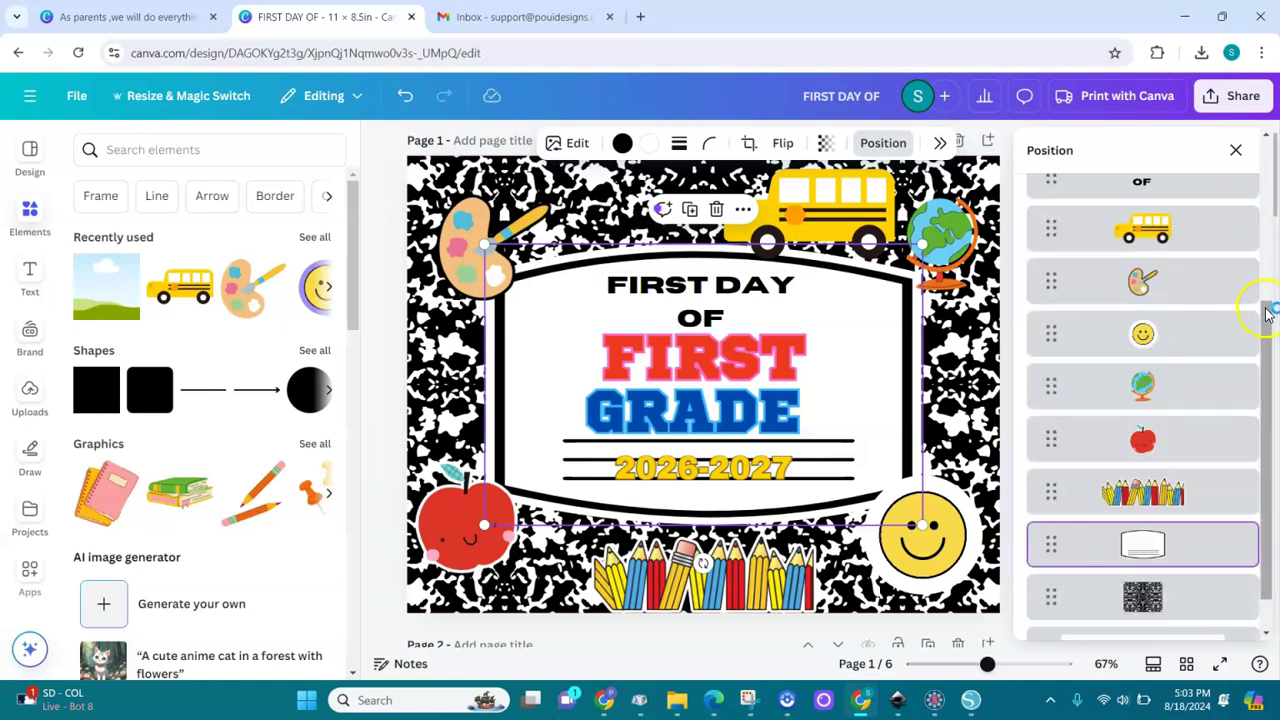
drag(1267, 519, 1267, 544)
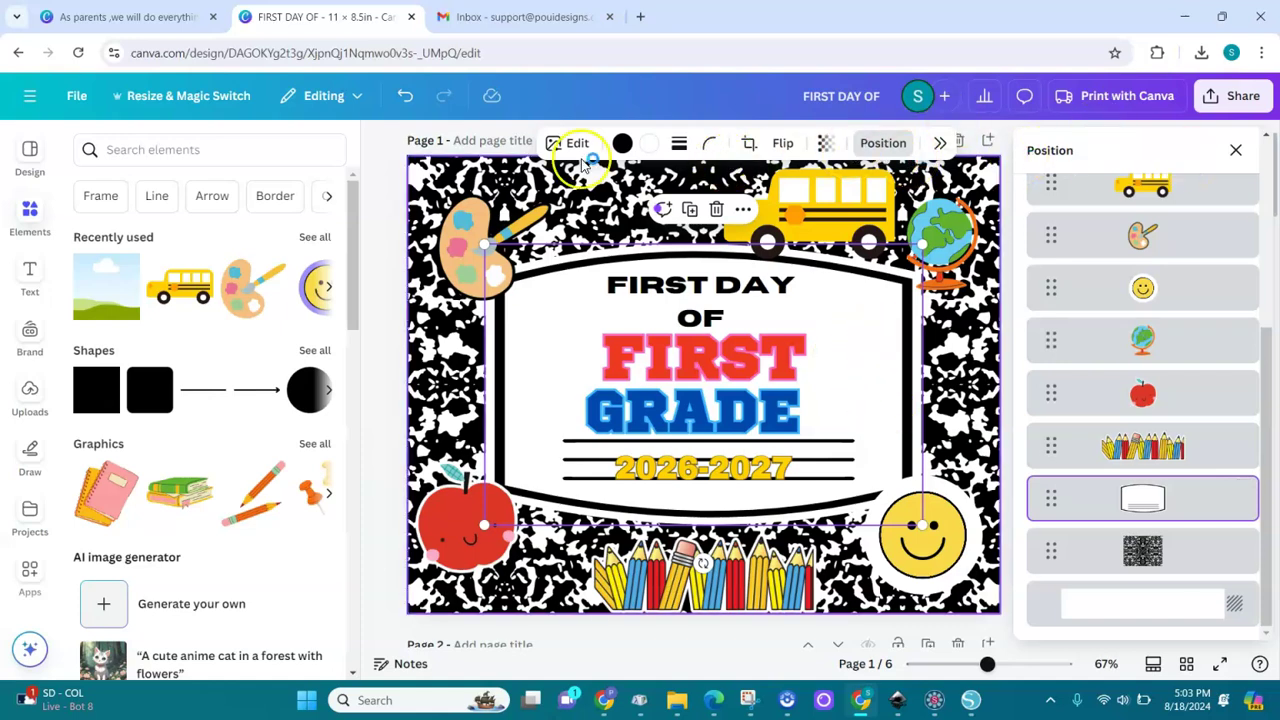
- Preview a purple outline on the text frame, then restore it to black
click(622, 144)
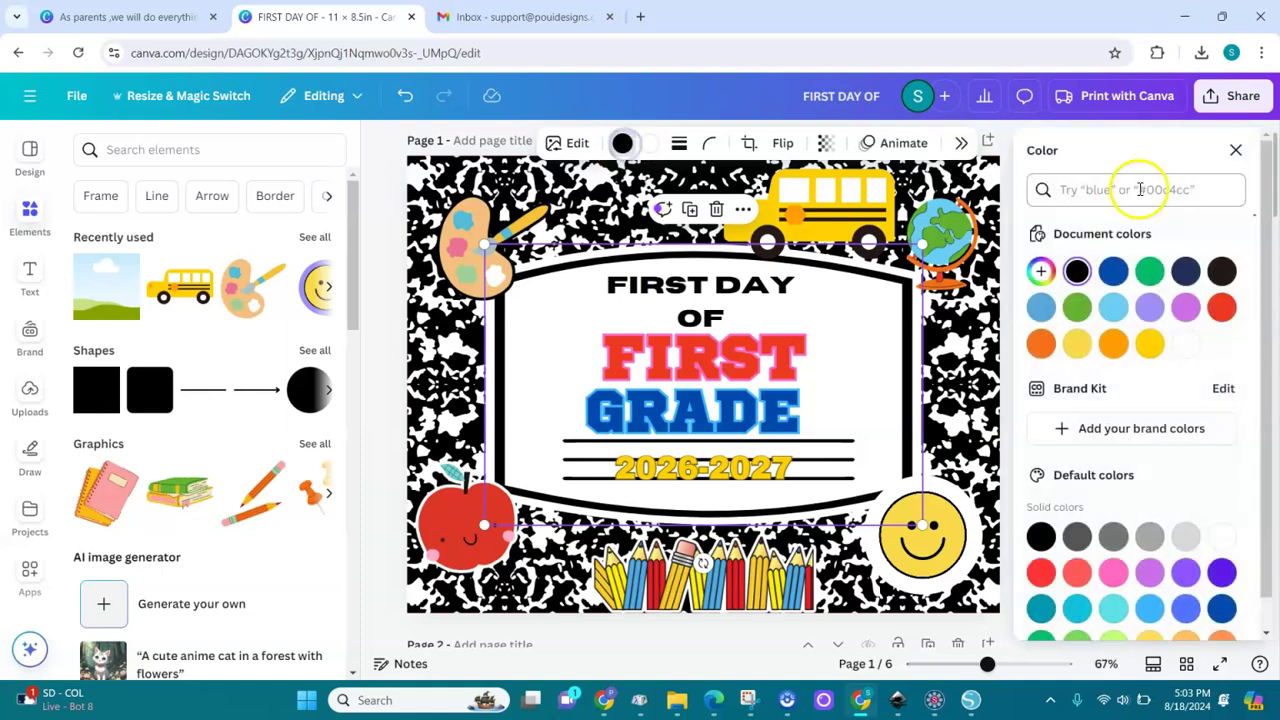
click(1186, 307)
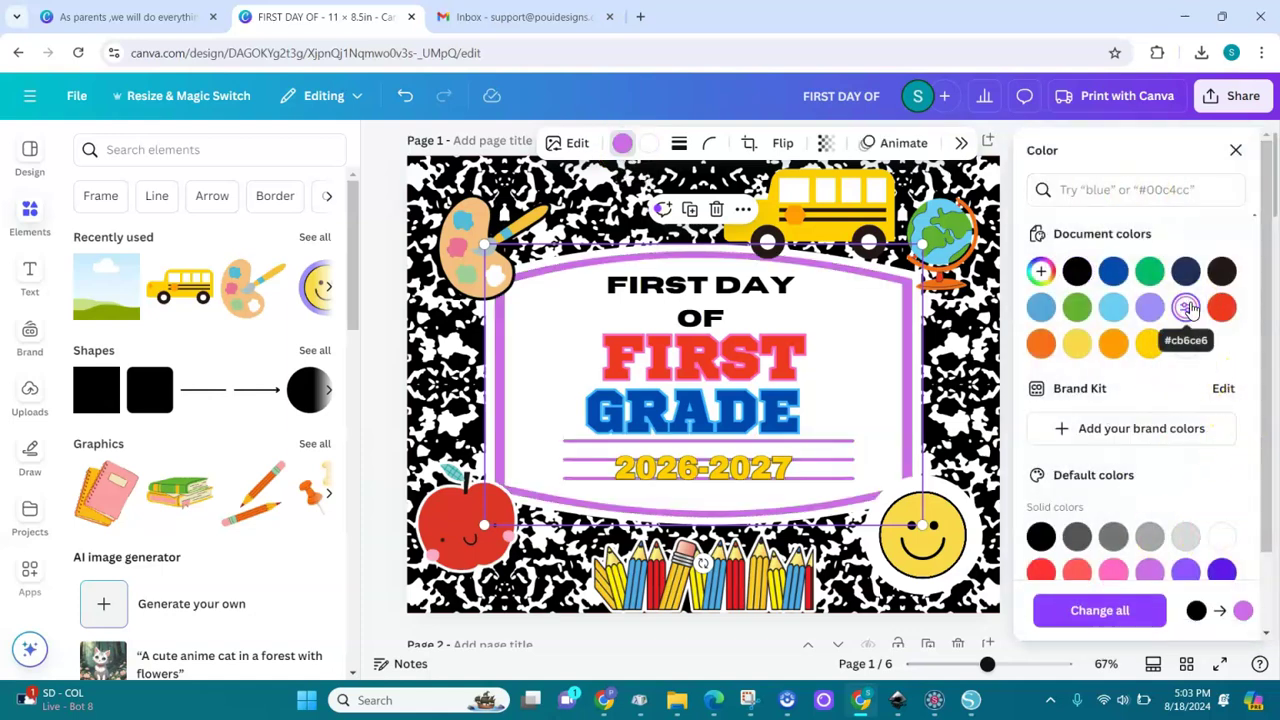
click(1077, 270)
- Preview a light-blue frame fill, restore white, and bring up Notebook BG in Silhouette Studio
click(650, 143)
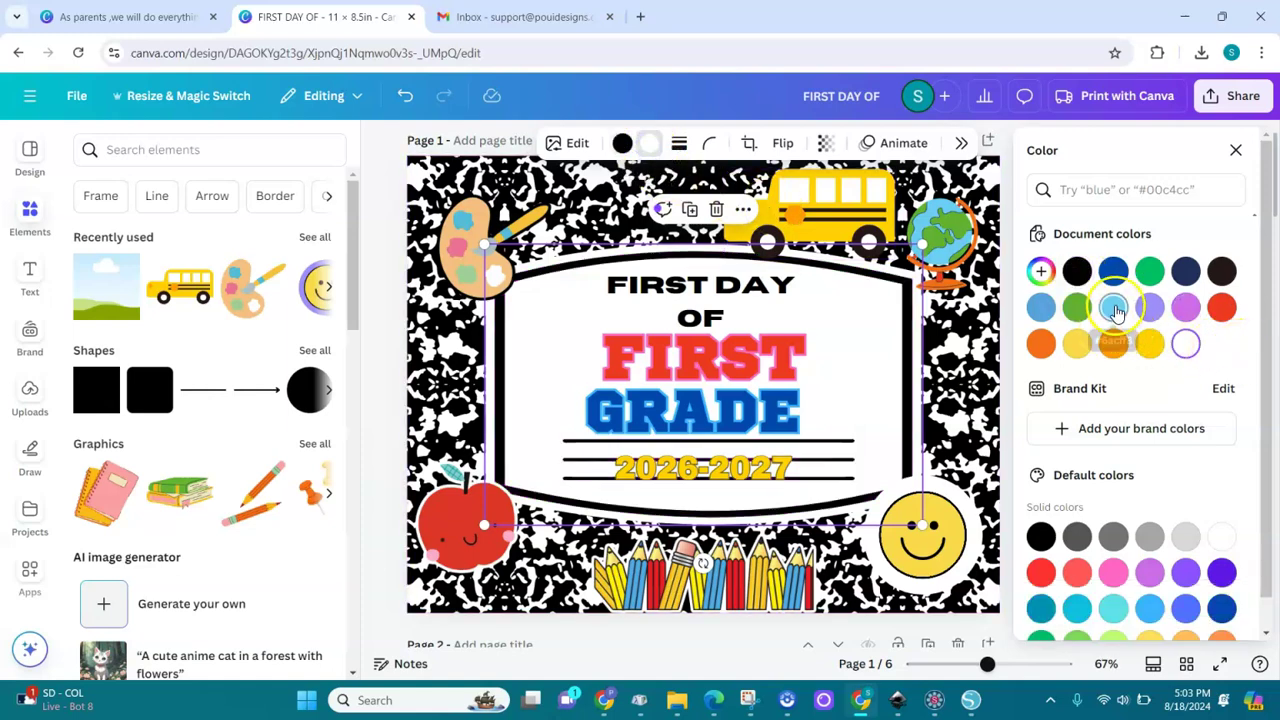
click(1114, 308)
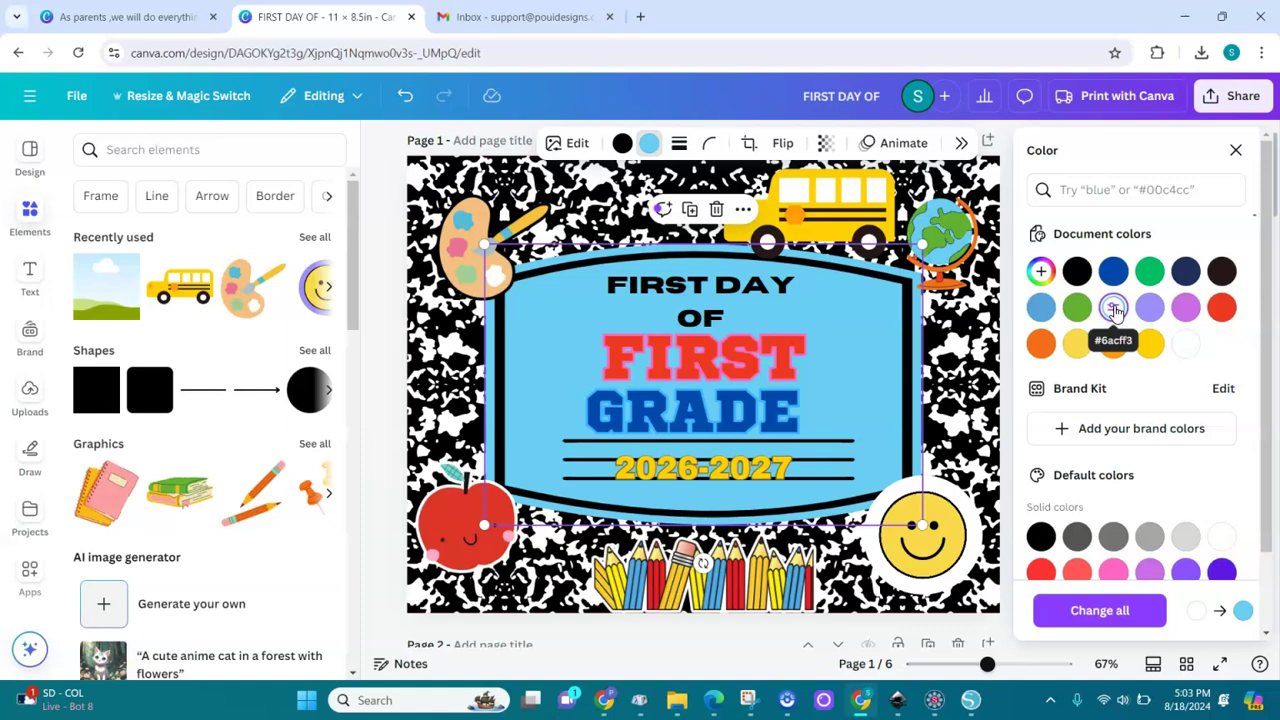
click(1186, 343)
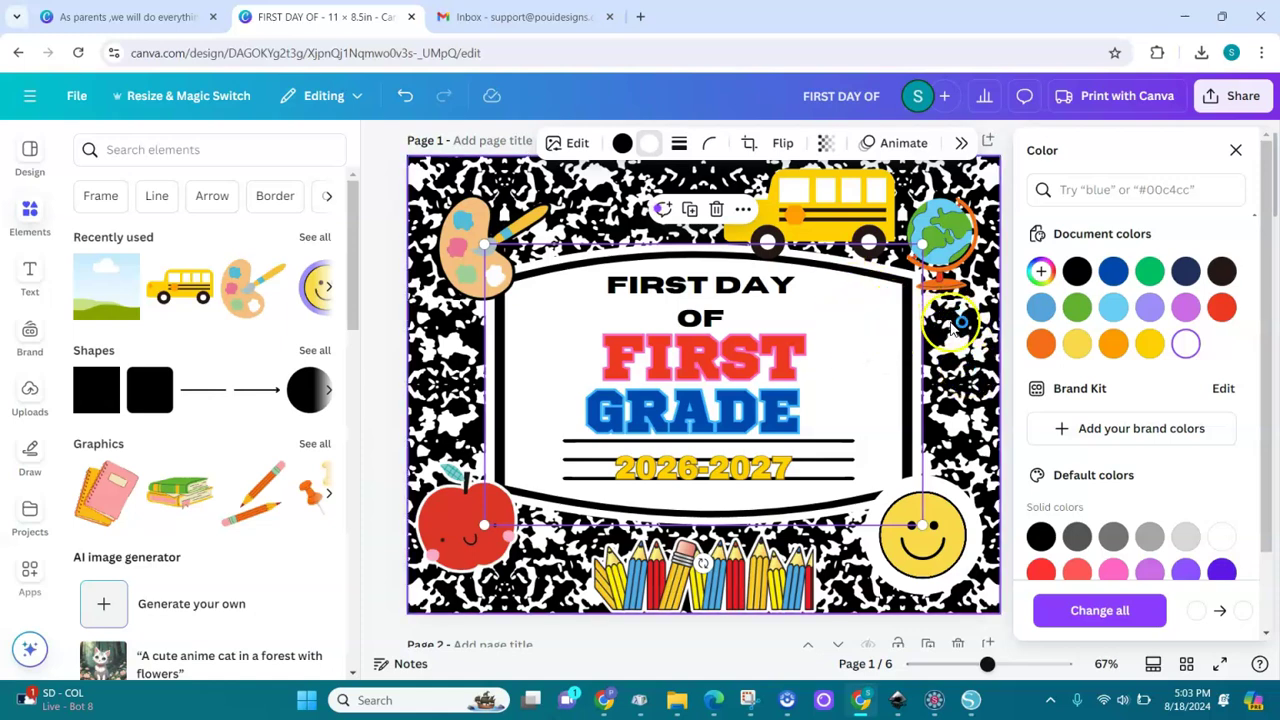
click(965, 390)
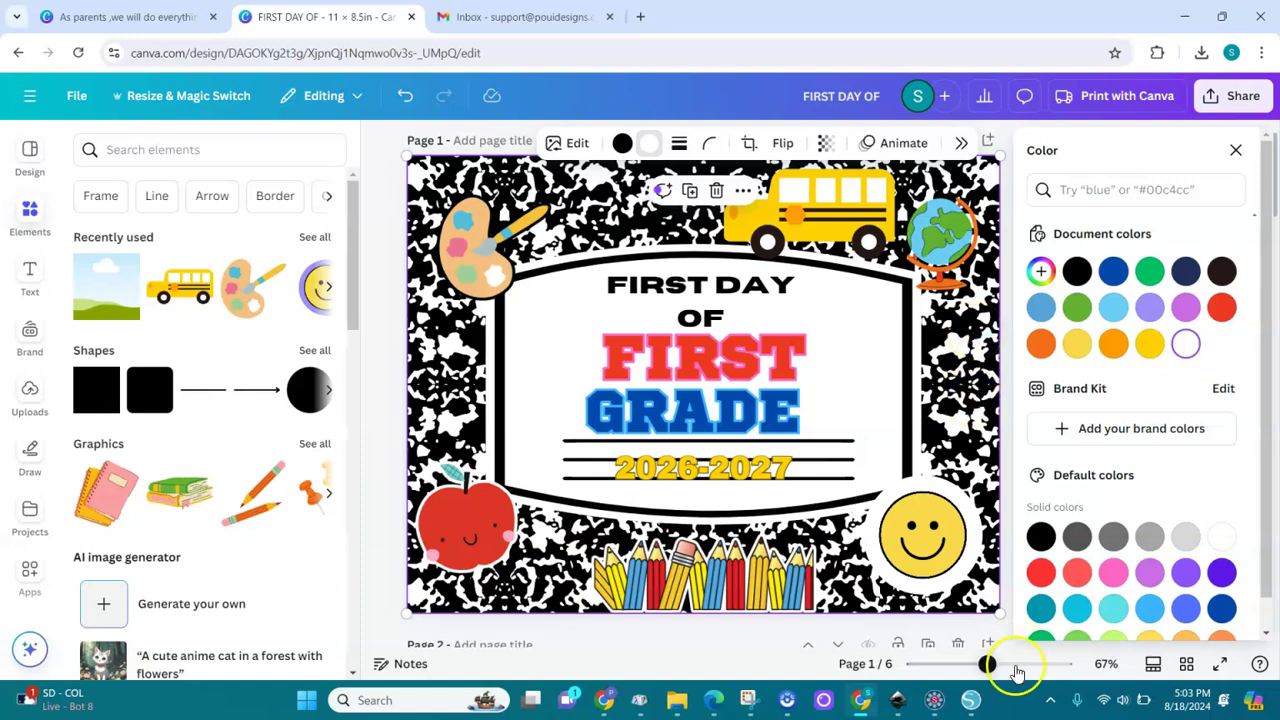
click(971, 703)
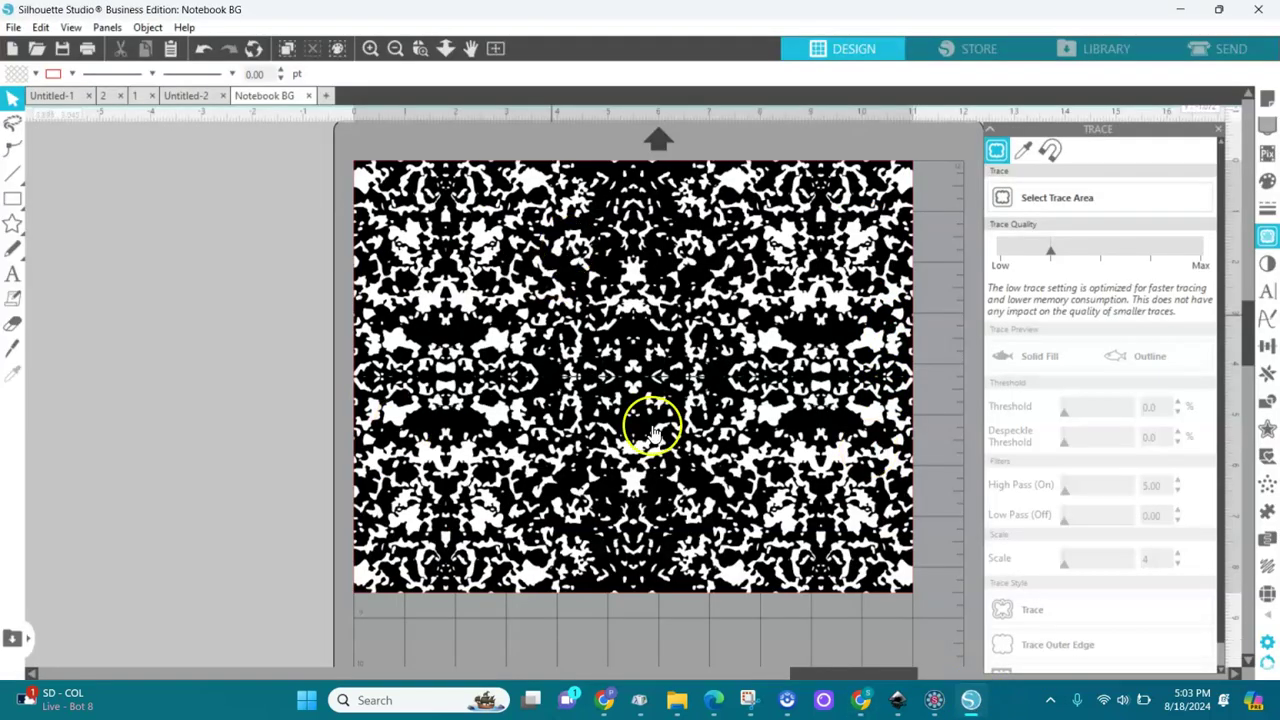
- Zoom out on the Untitled-2 notebook photo, then go back to Canva in Chrome
click(192, 100)
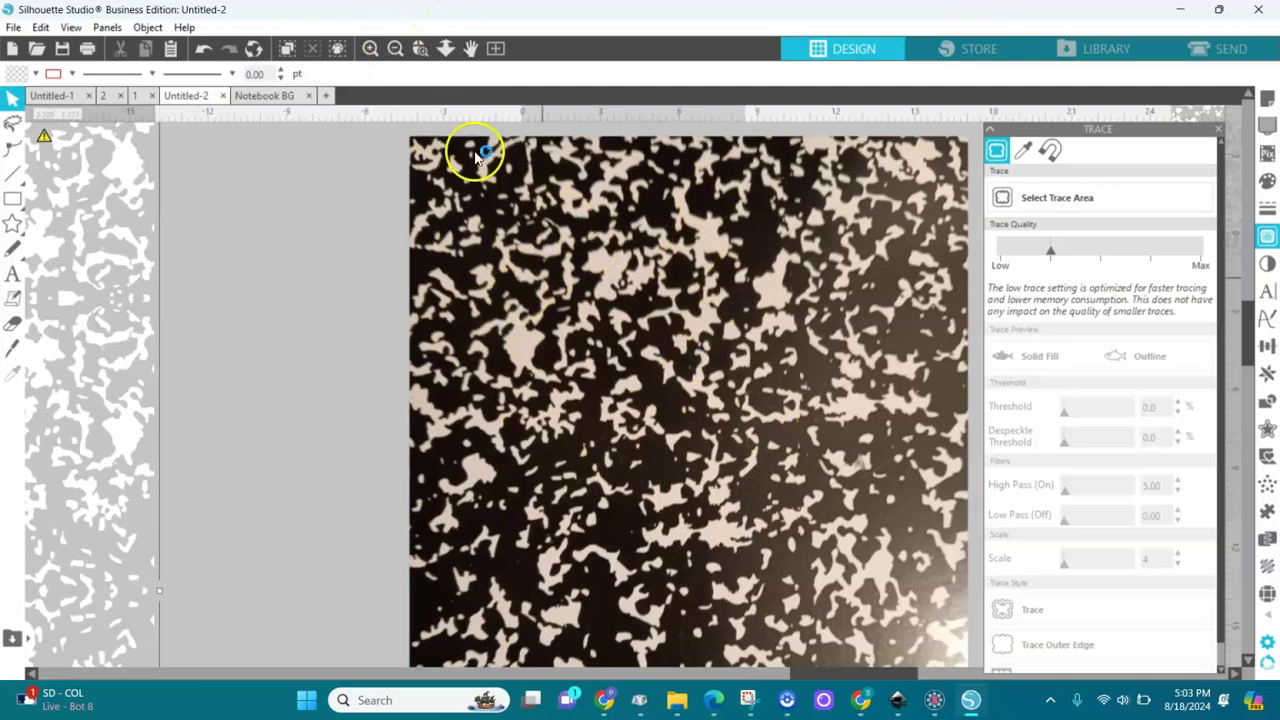
click(396, 49)
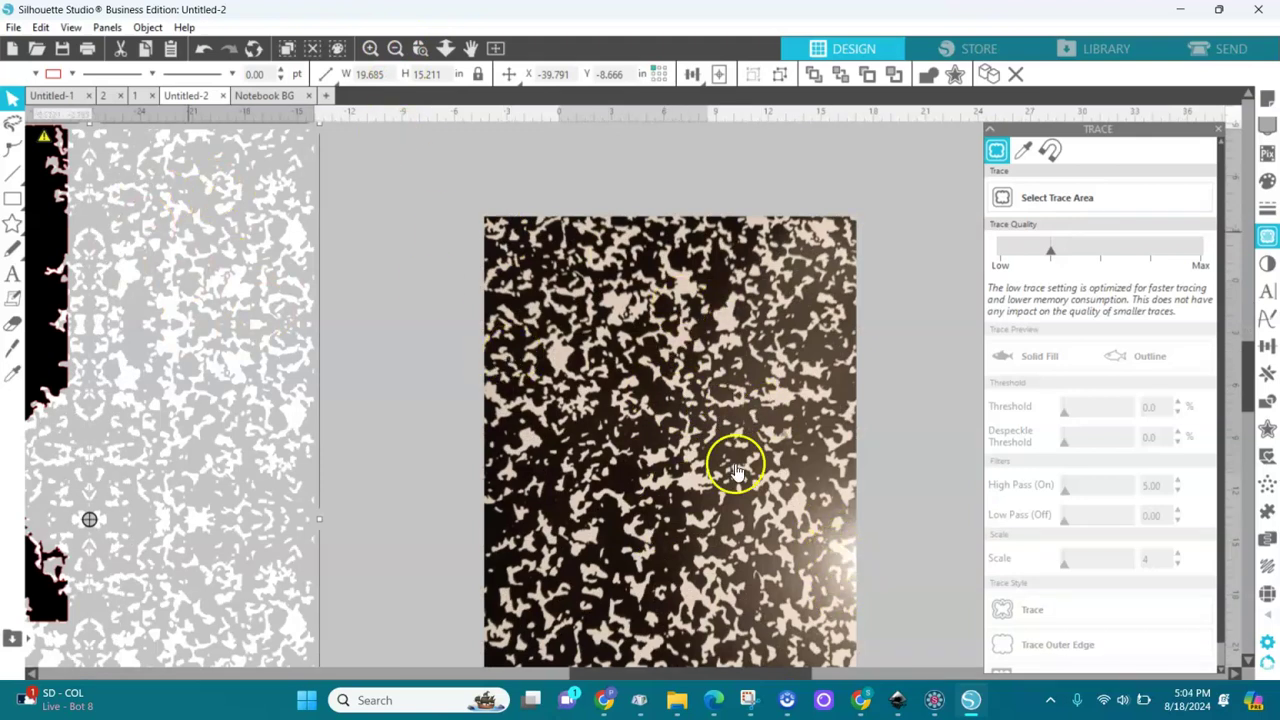
click(859, 699)
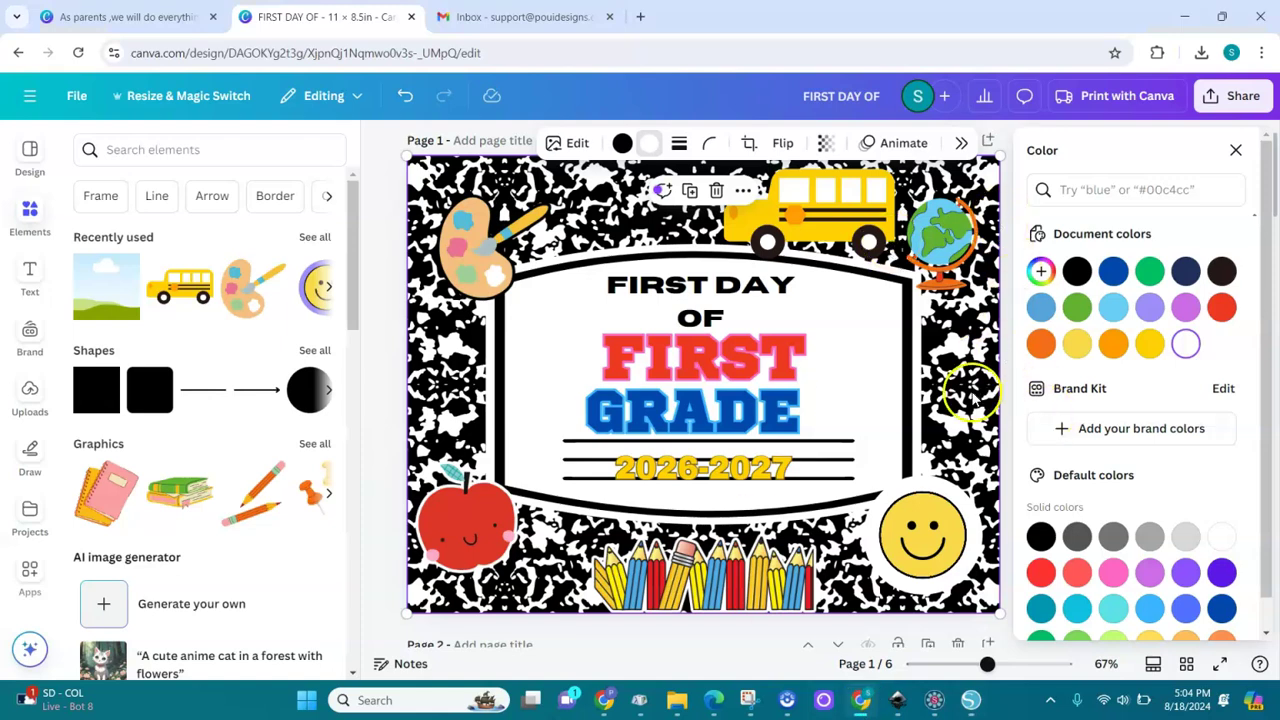
- Close the Color panel and switch to the 'As parents, we will do everything…' design
click(1236, 151)
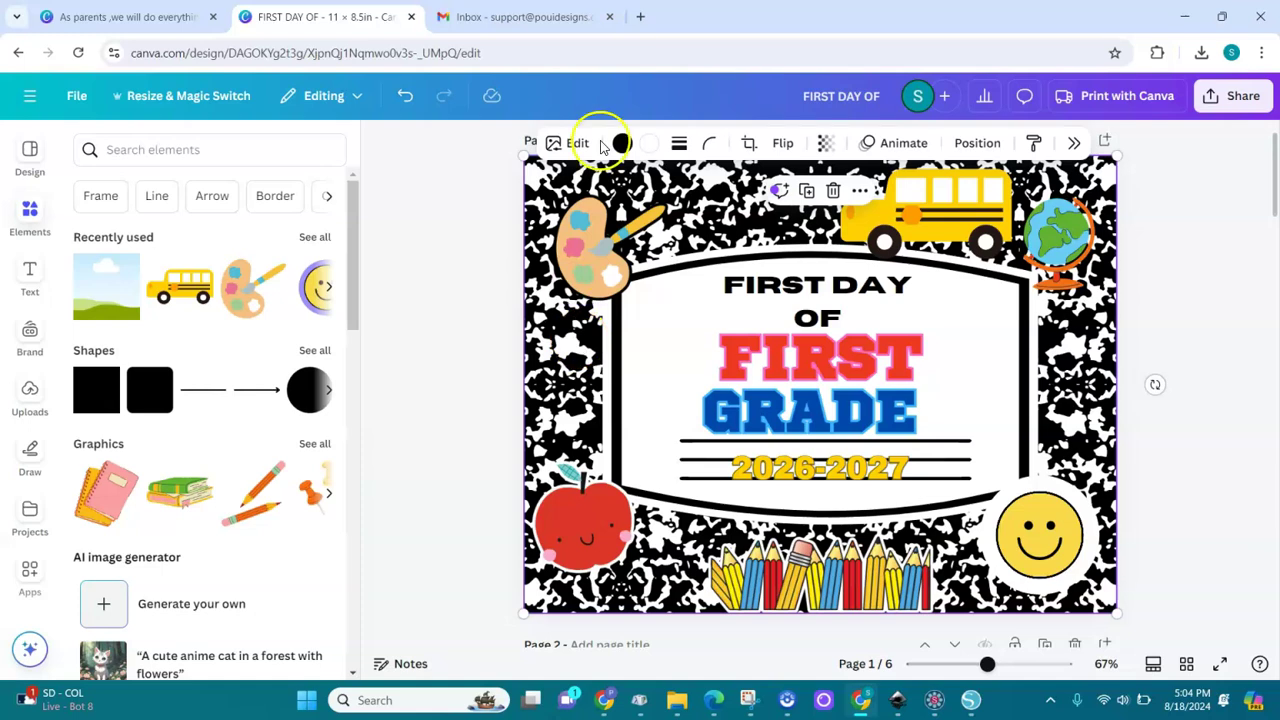
click(168, 20)
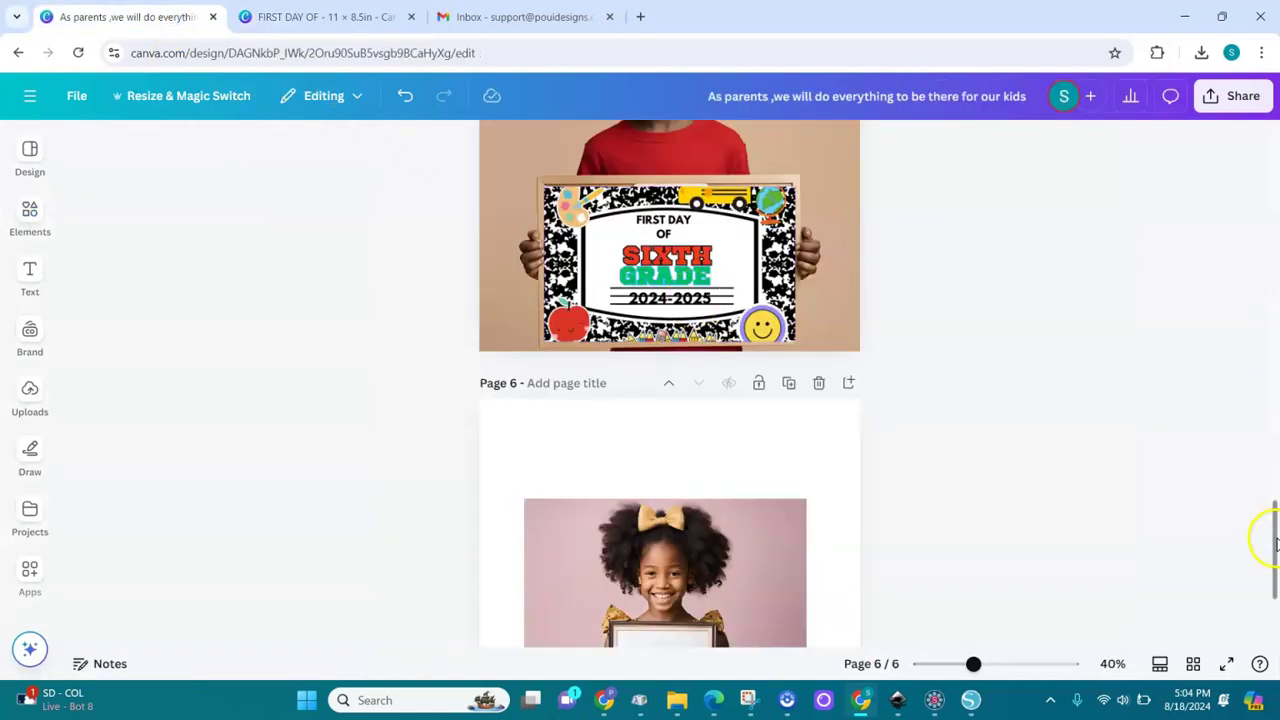
- Scroll through the girl's FIRST GRADE 2024-2025 mockup and the SIXTH GRADE page, toggling design tabs
drag(1272, 527, 1271, 452)
click(737, 298)
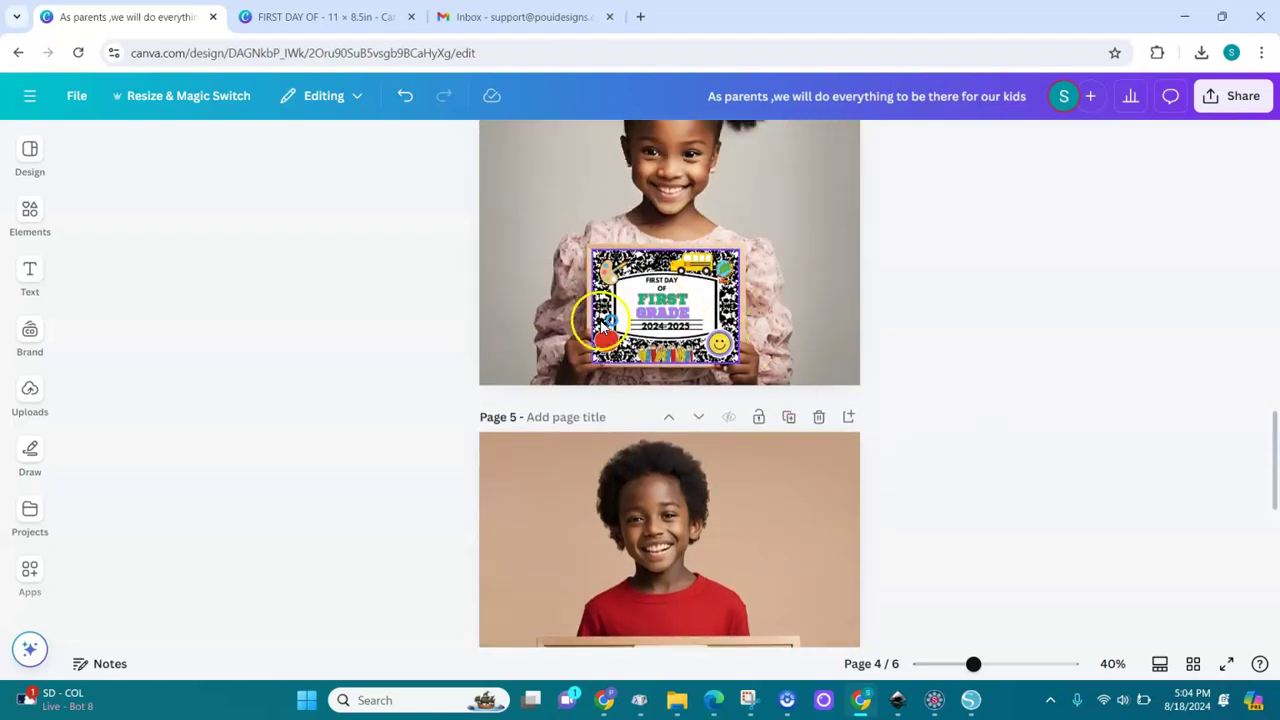
click(868, 322)
drag(1274, 455, 1276, 508)
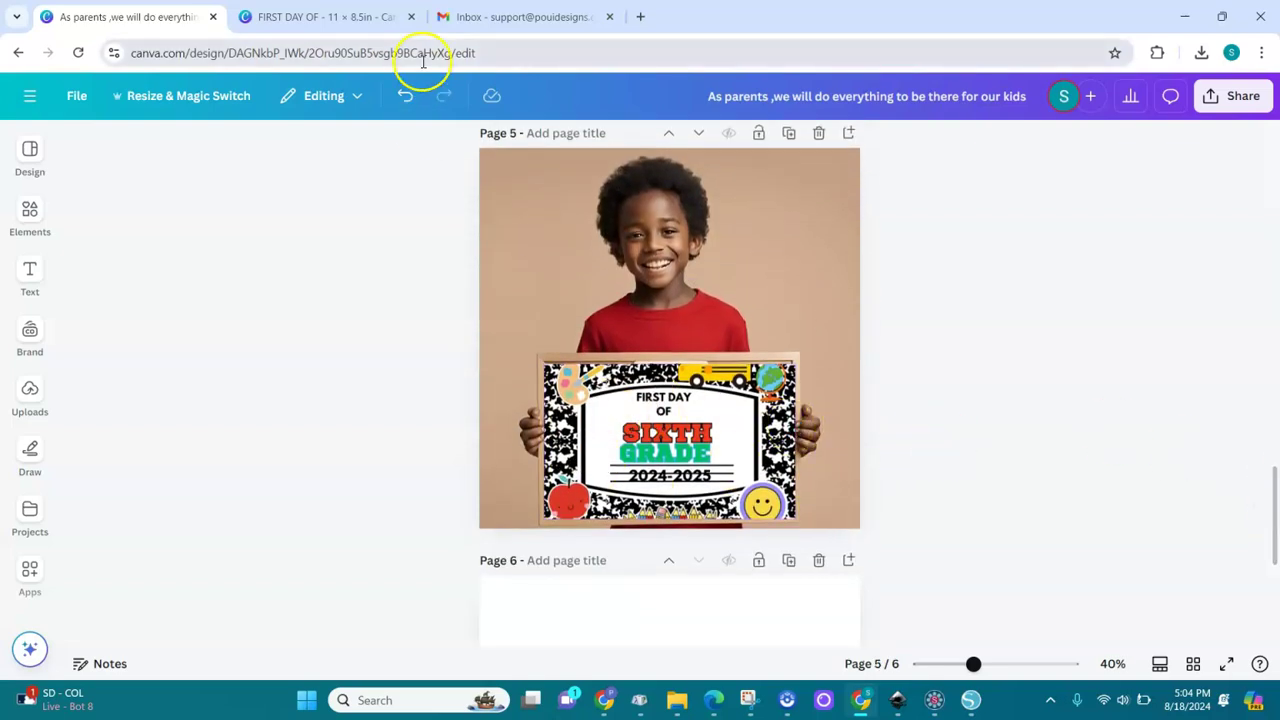
click(323, 17)
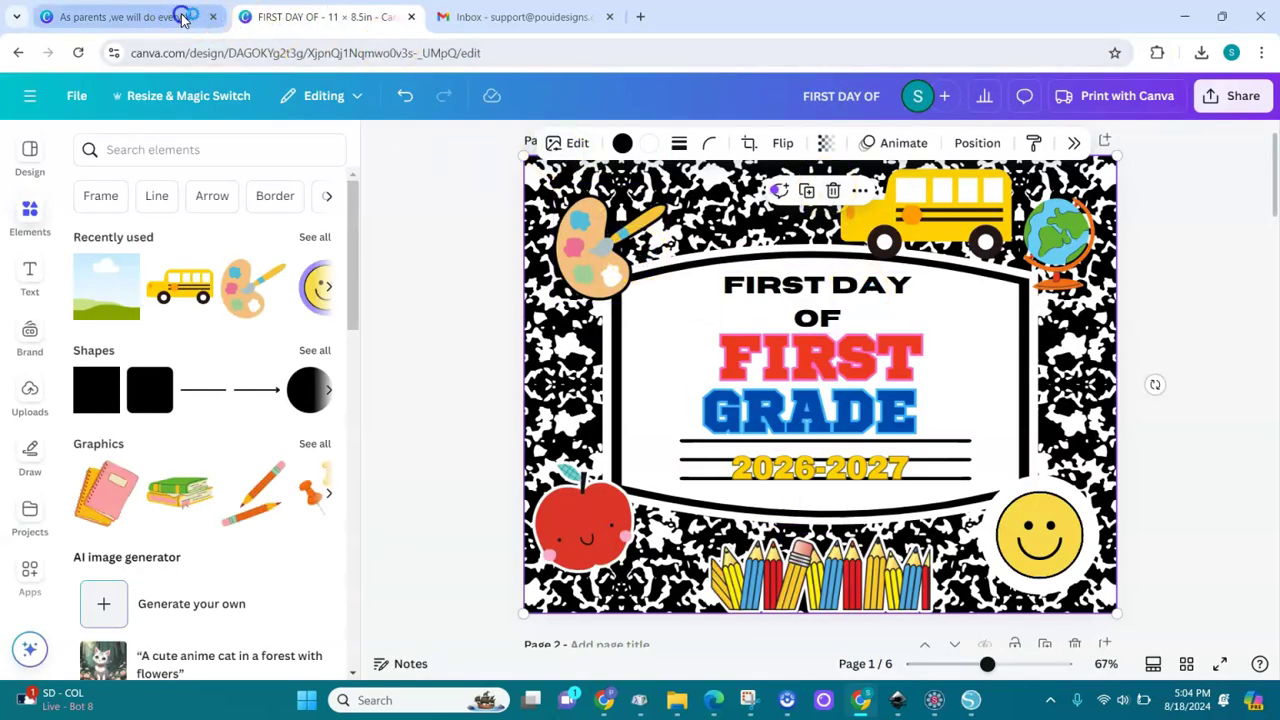
click(130, 17)
drag(1275, 490, 1270, 420)
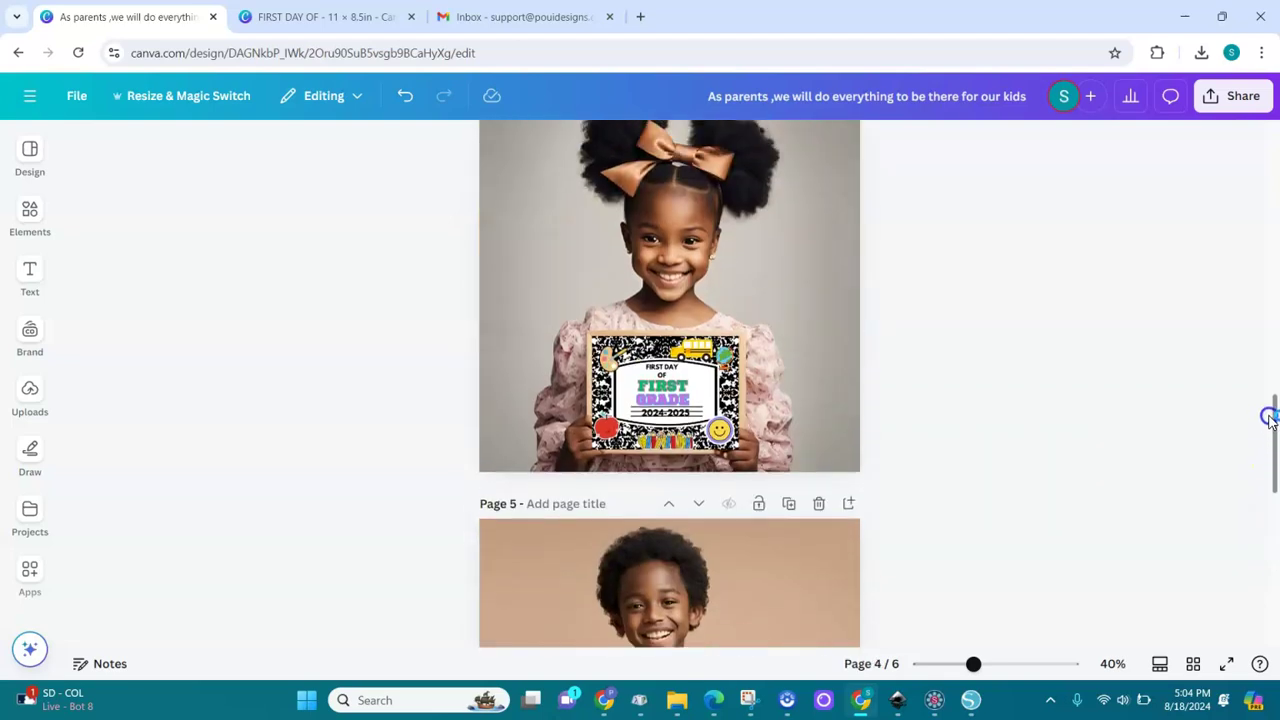
click(333, 17)
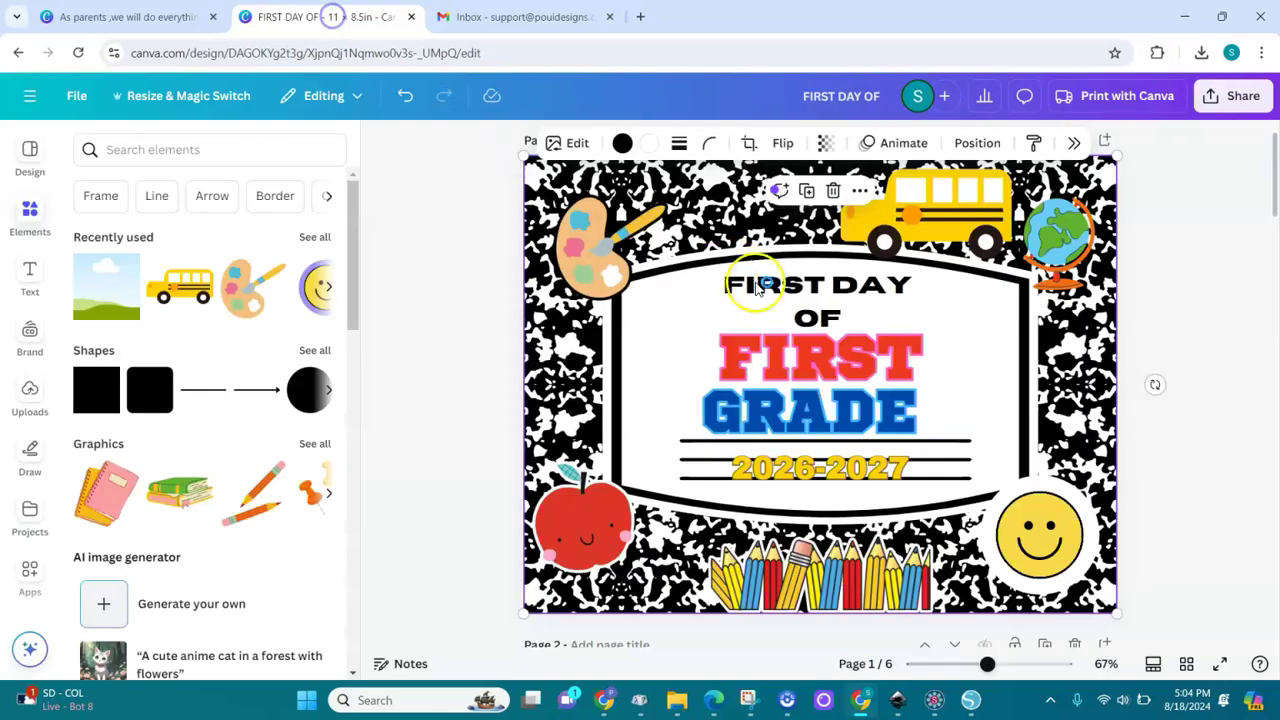
click(910, 335)
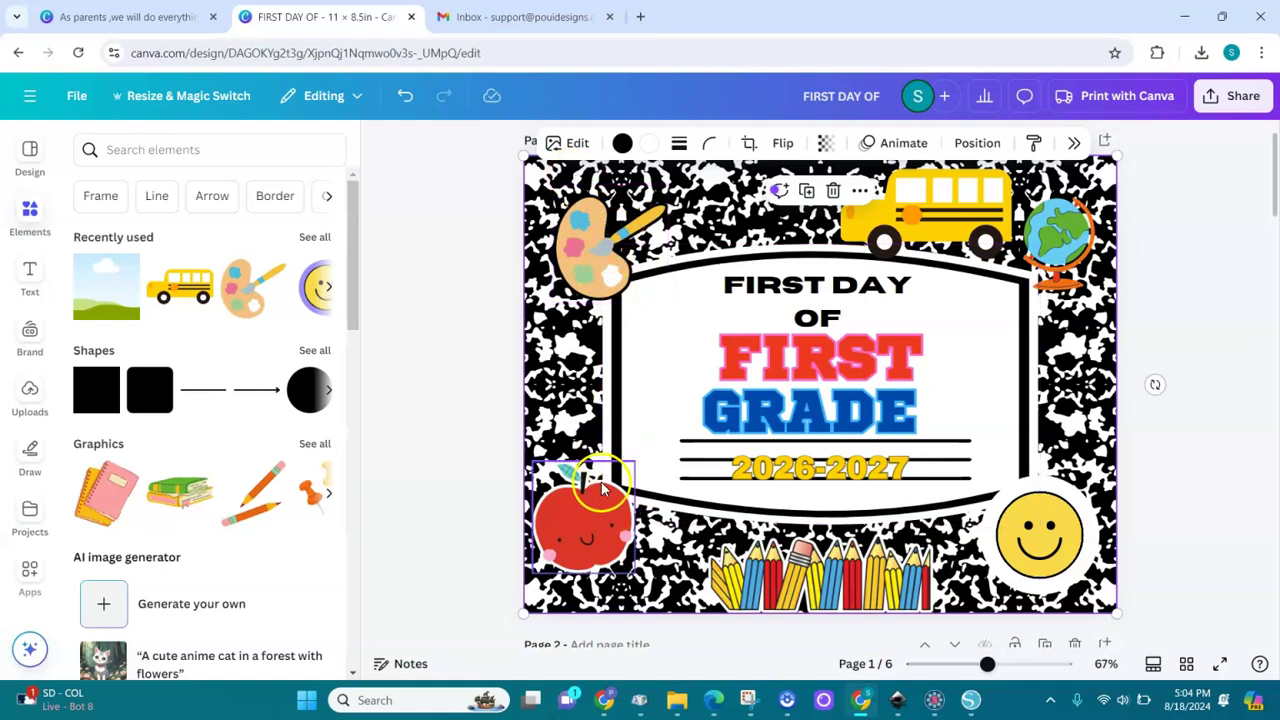
click(842, 567)
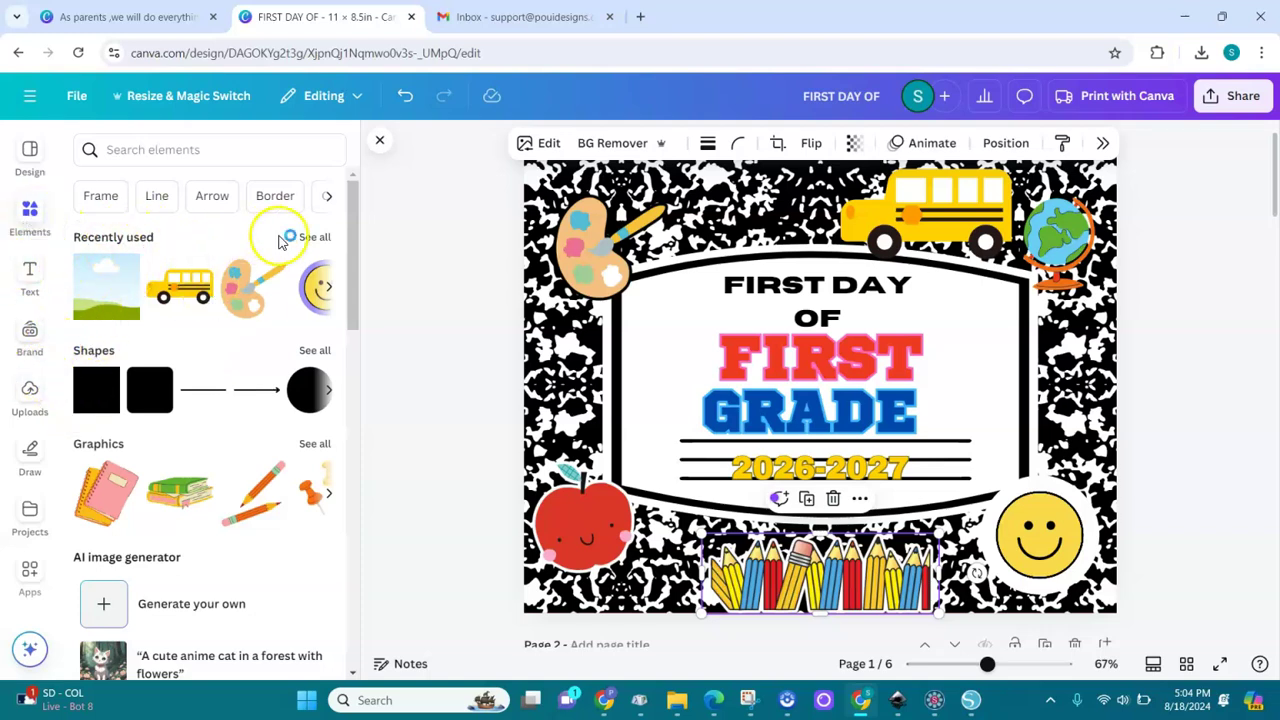
click(178, 150)
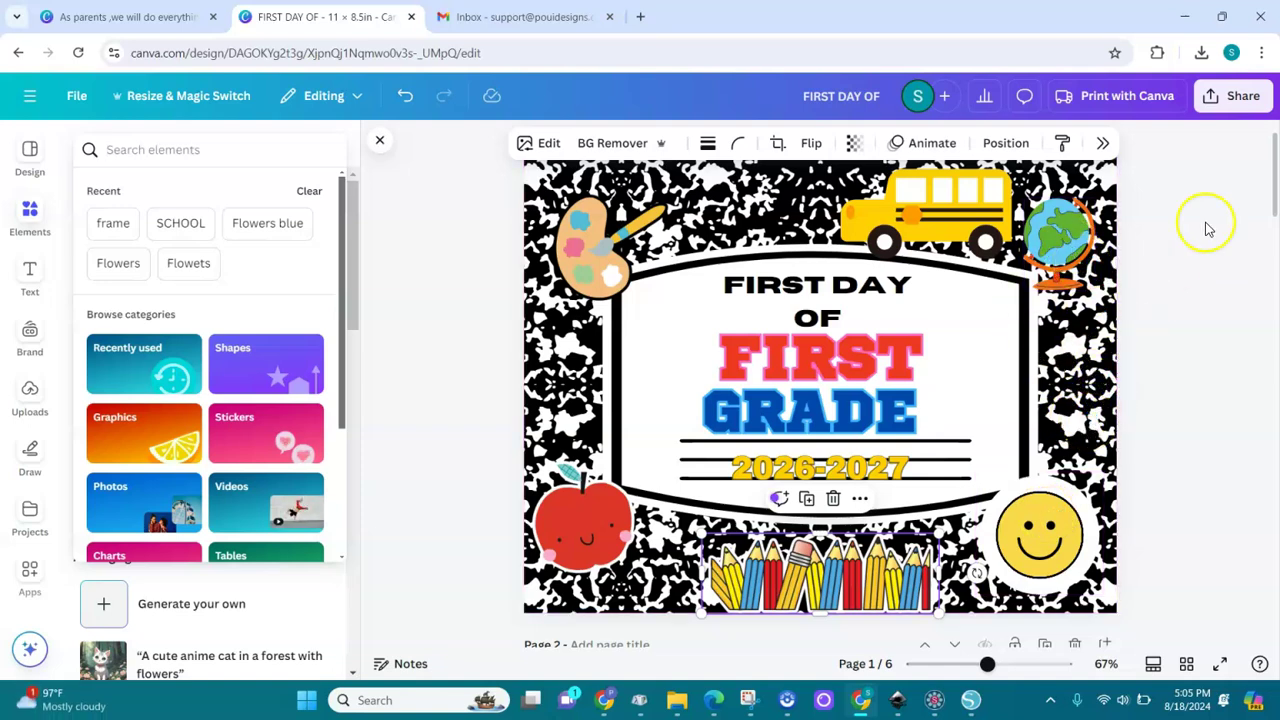
mouse_move(1274, 211)
mouse_down()
mouse_move(1260, 688)
mouse_move(1263, 212)
mouse_up()
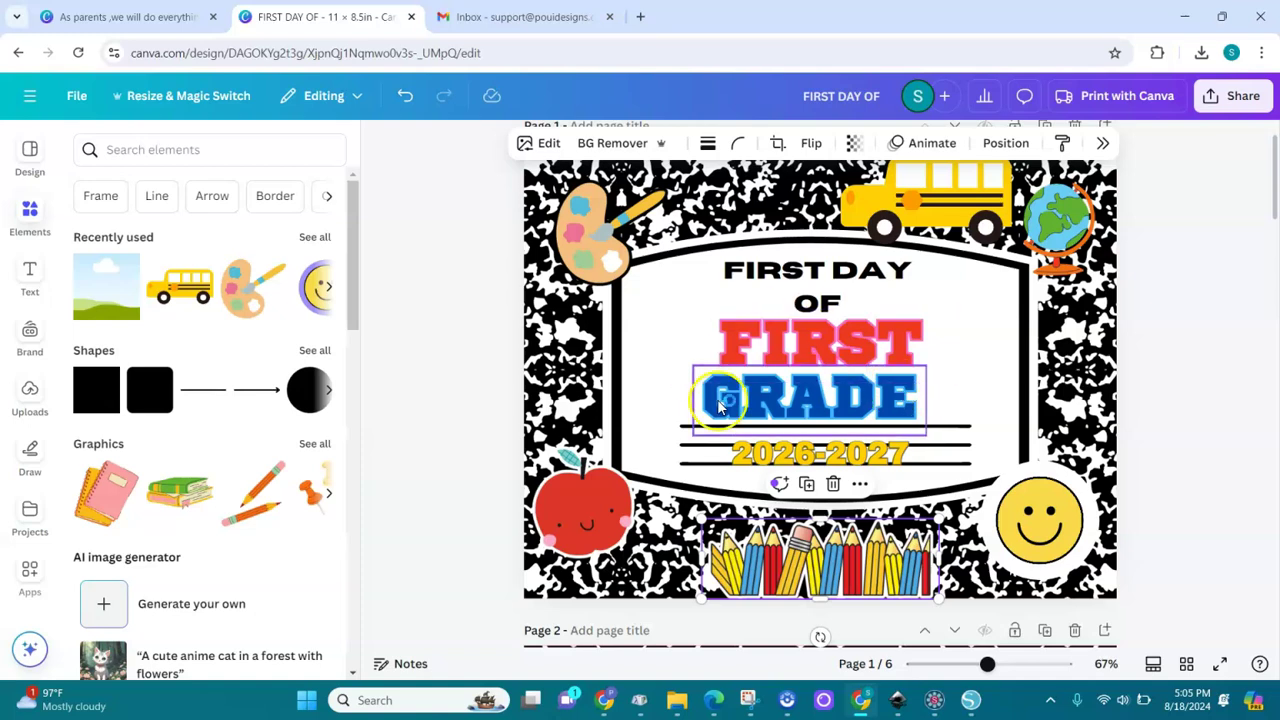
click(738, 201)
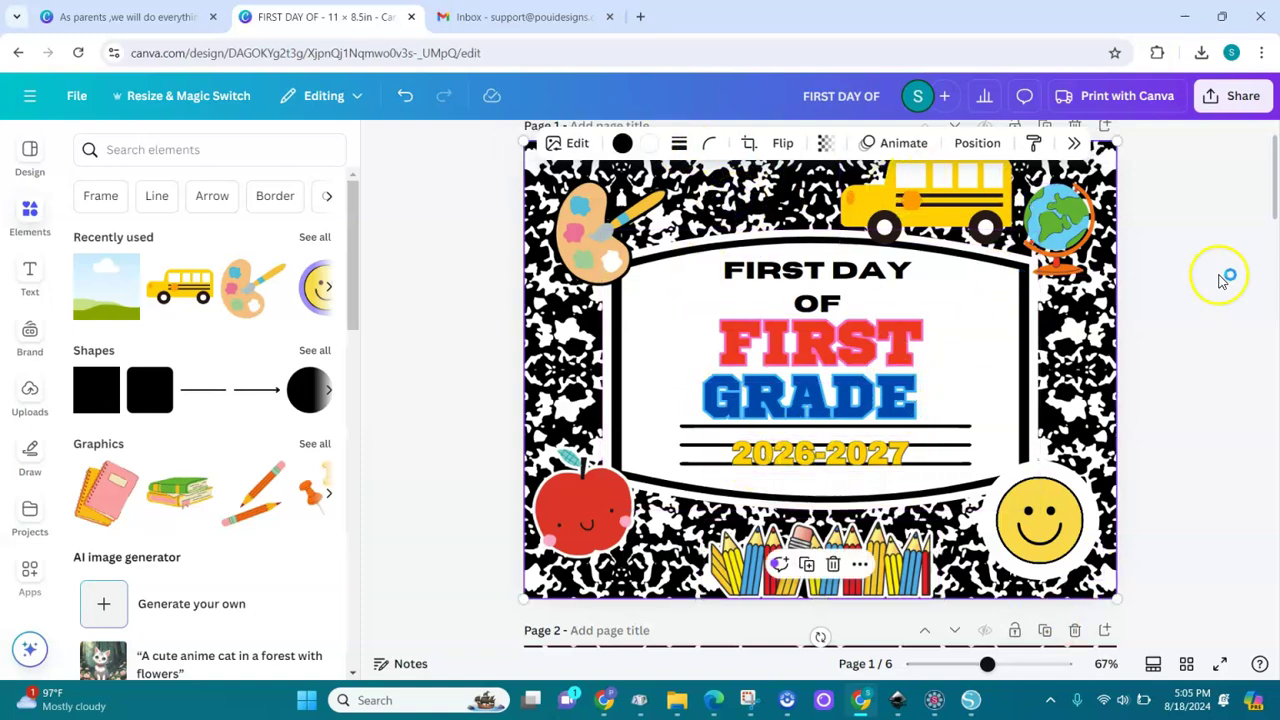
drag(1274, 197, 1260, 100)
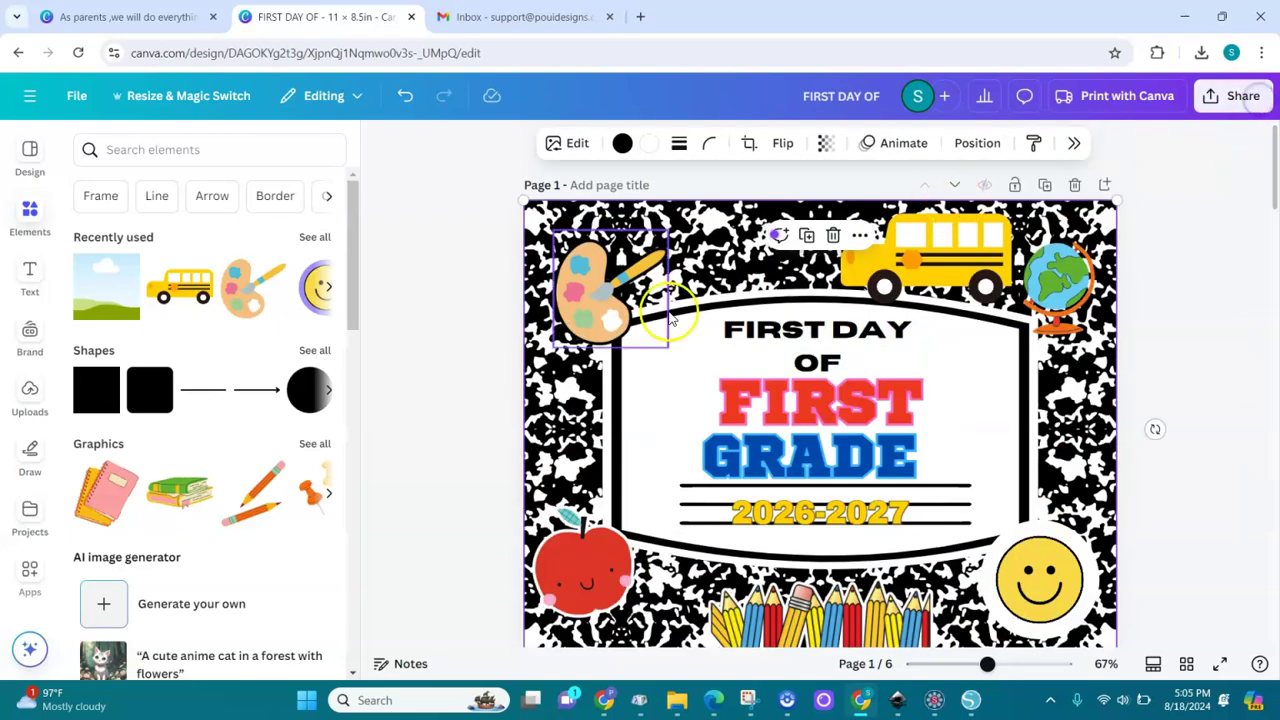